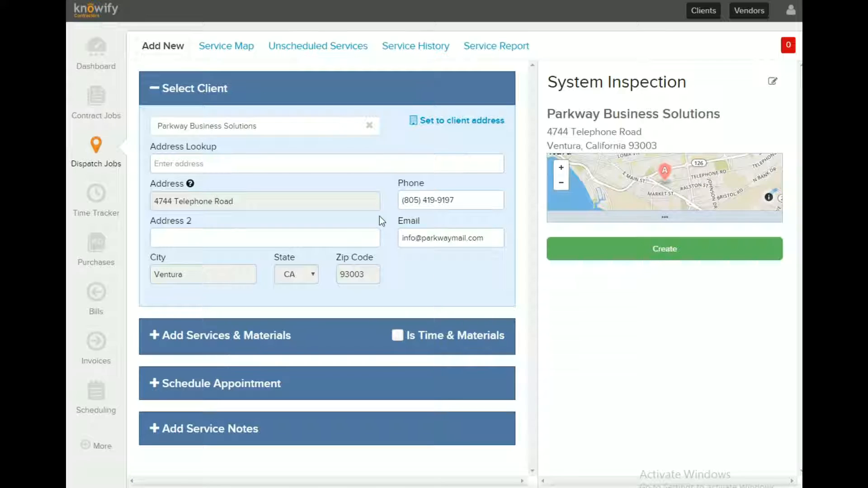
Create the System Inspection job as time and materials, assigning the first listed employee and Solar Installs for July 19, 2016, 9:00–11:00 AM
click(398, 335)
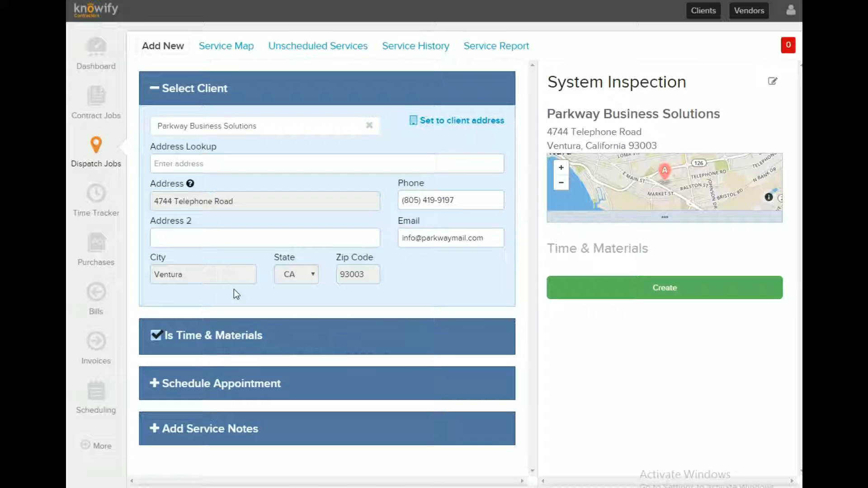
click(155, 383)
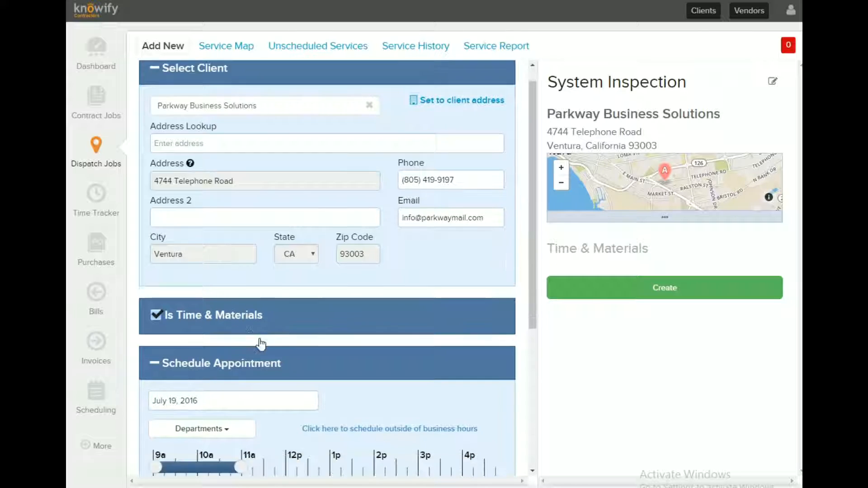
scroll(260, 344, down, 5)
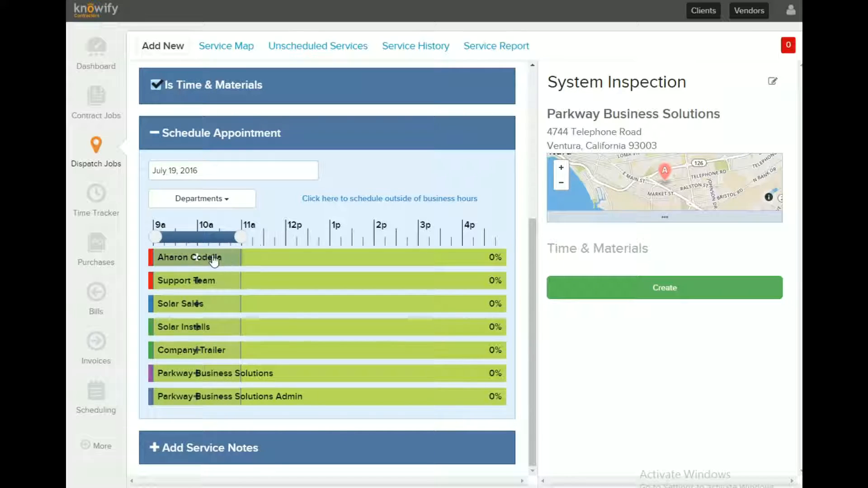
click(197, 257)
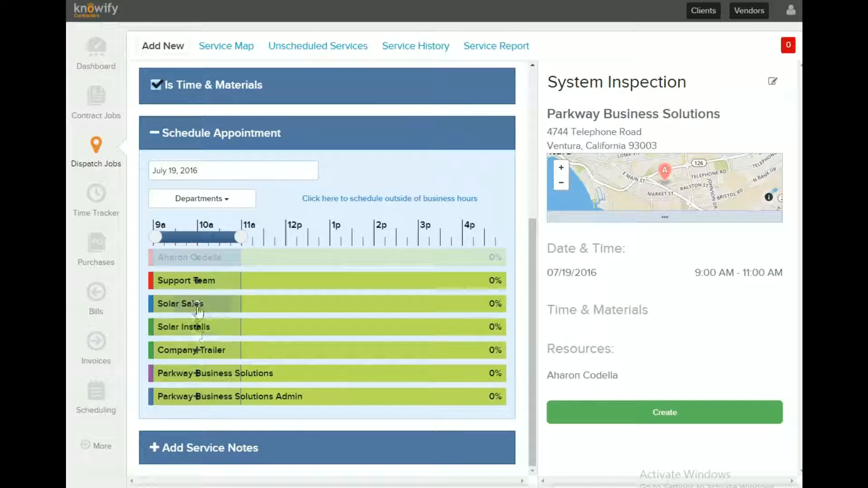
click(197, 329)
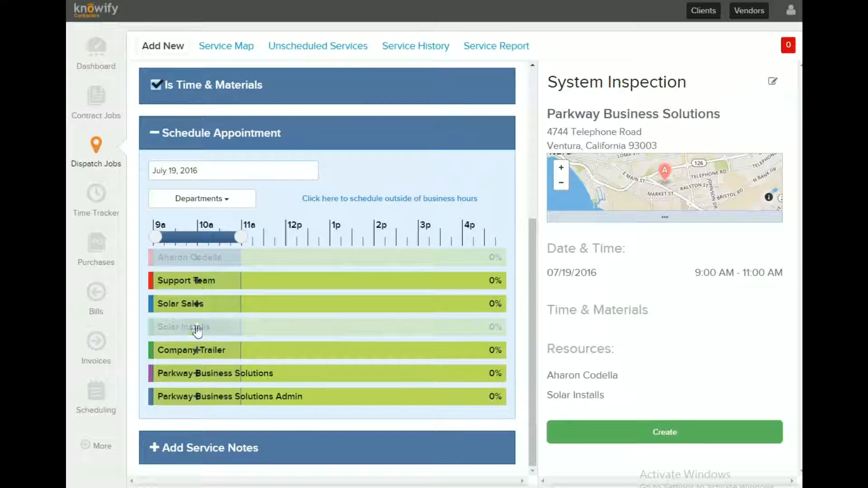
click(660, 435)
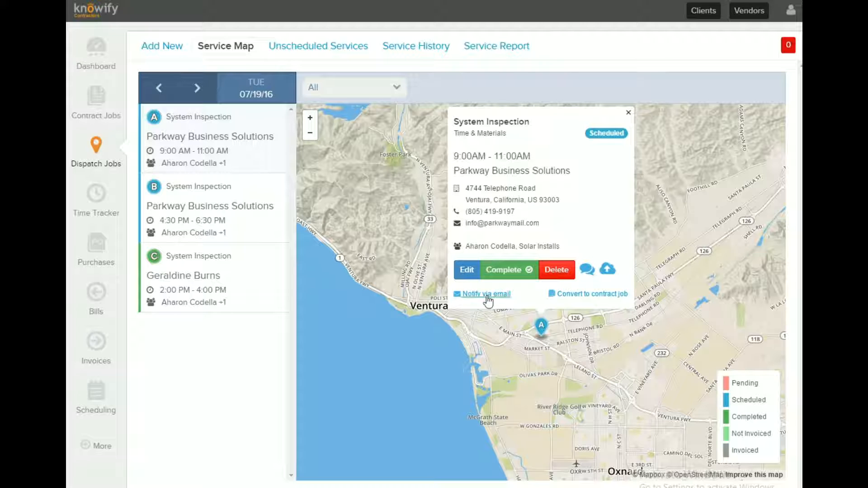
Email the 9:00–11:00 AM System Inspection appointment confirmation to Parkway Business Solutions
click(490, 296)
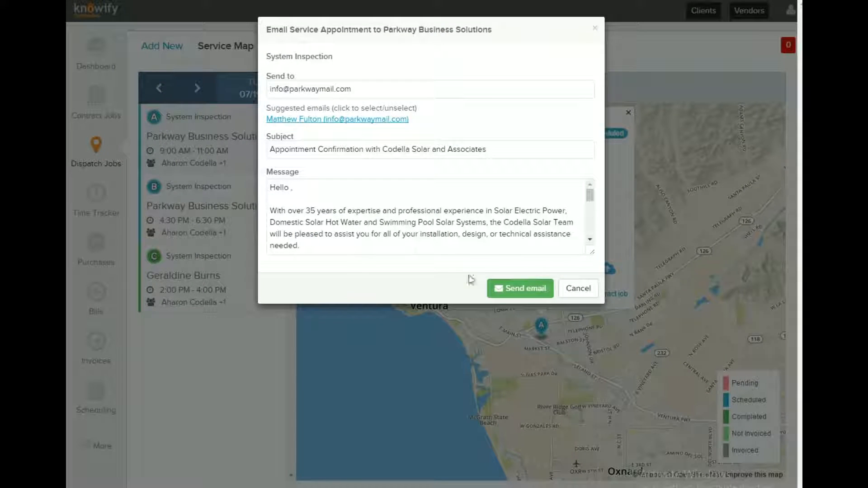
click(526, 292)
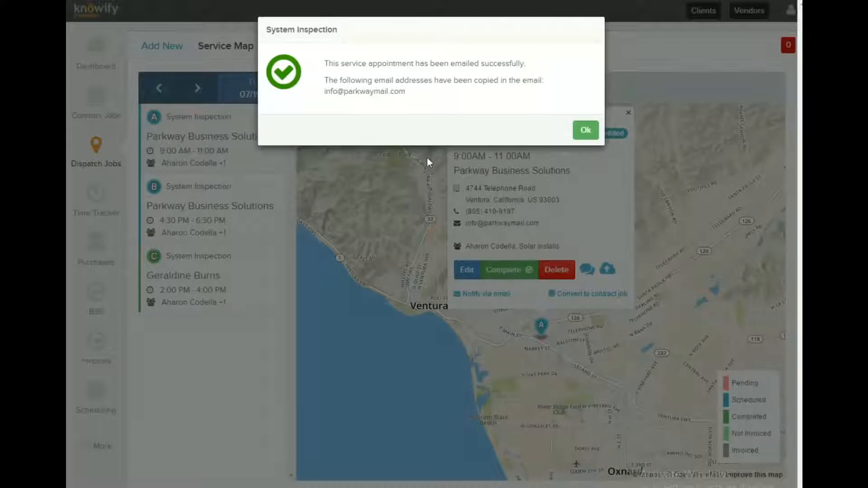
click(588, 131)
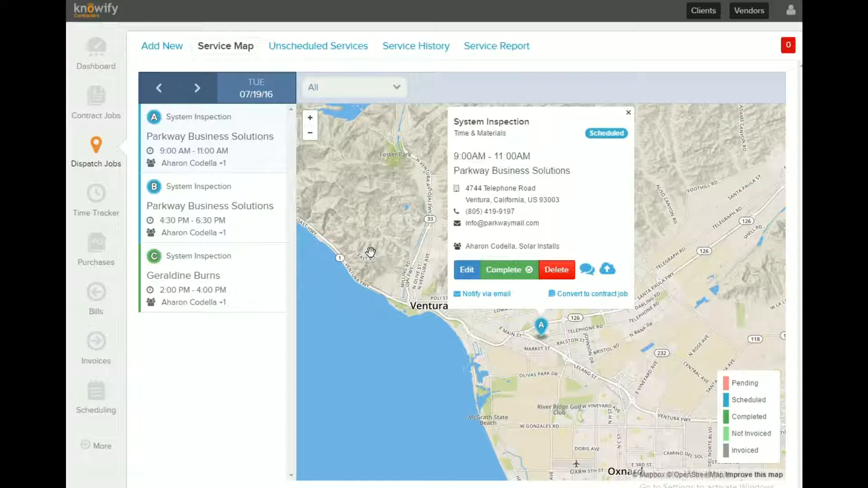
Log 2:00 on Jul 19 for the assigned employee's unfilled Parkway System Inspection, described as "Repair Solar Panel", and submit the timesheet
click(98, 195)
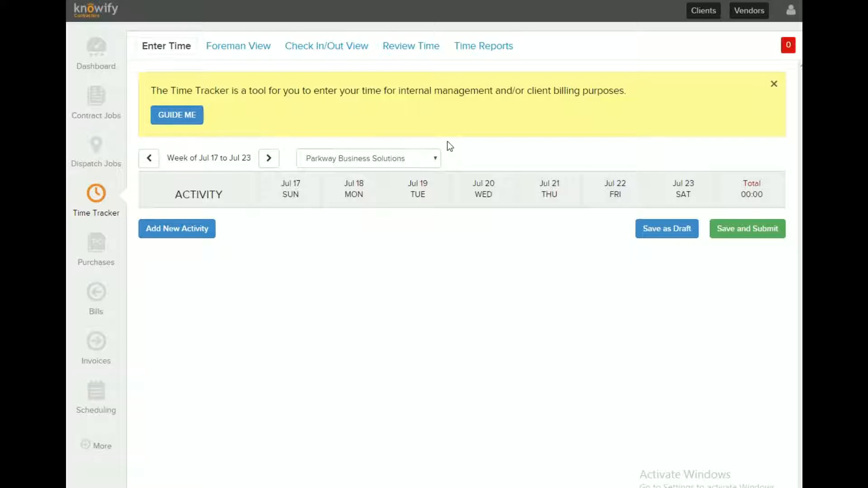
click(435, 160)
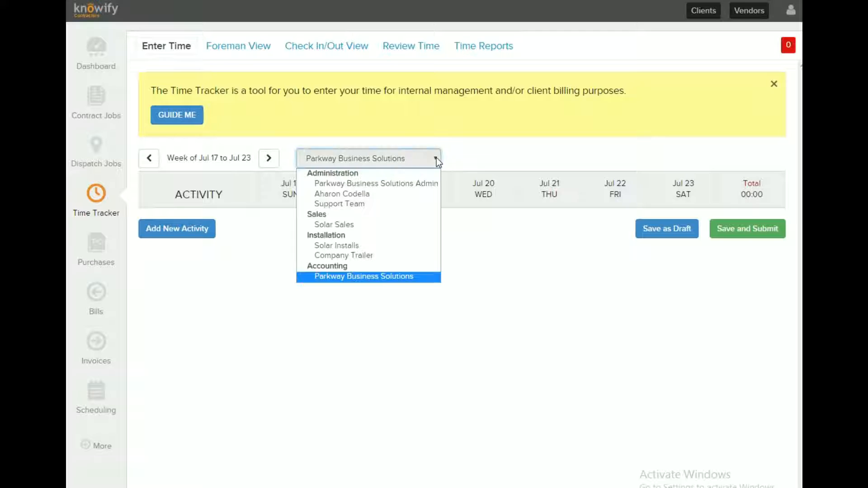
click(374, 198)
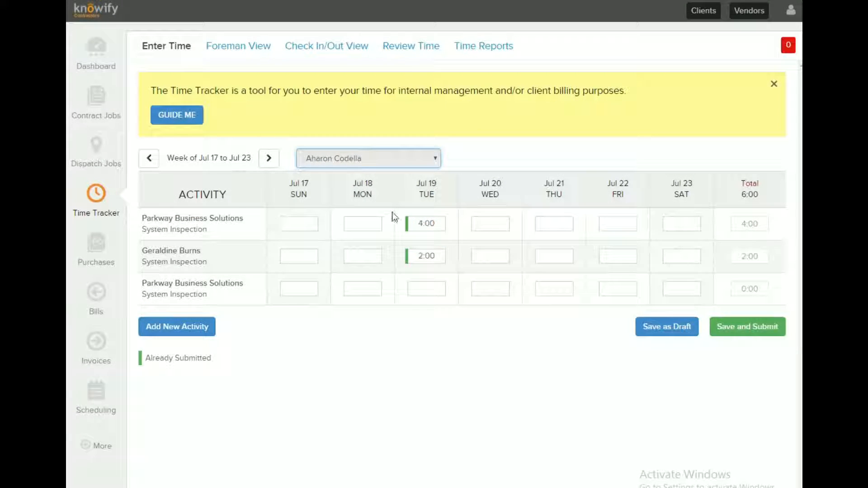
click(428, 289)
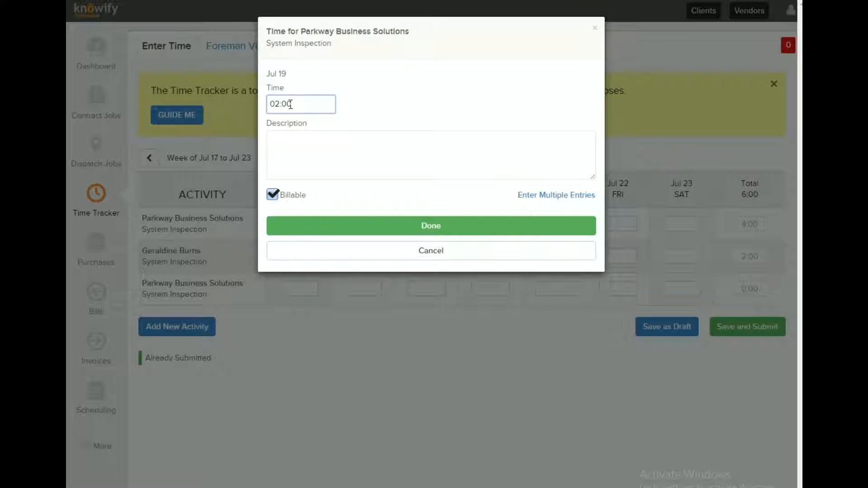
click(291, 129)
click(289, 136)
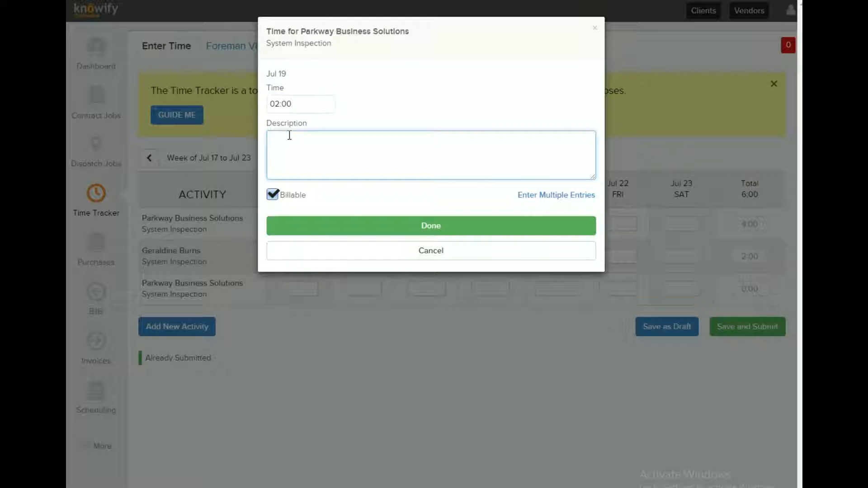
text(Repair Solar Panel)
click(403, 228)
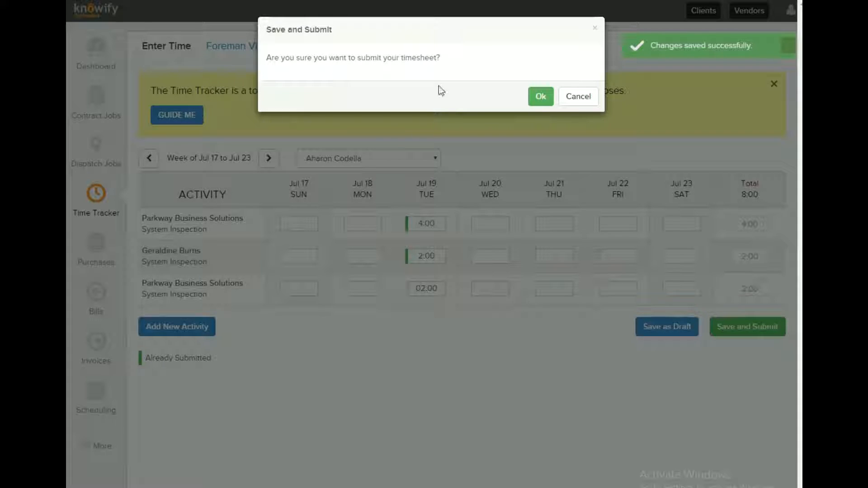
click(541, 98)
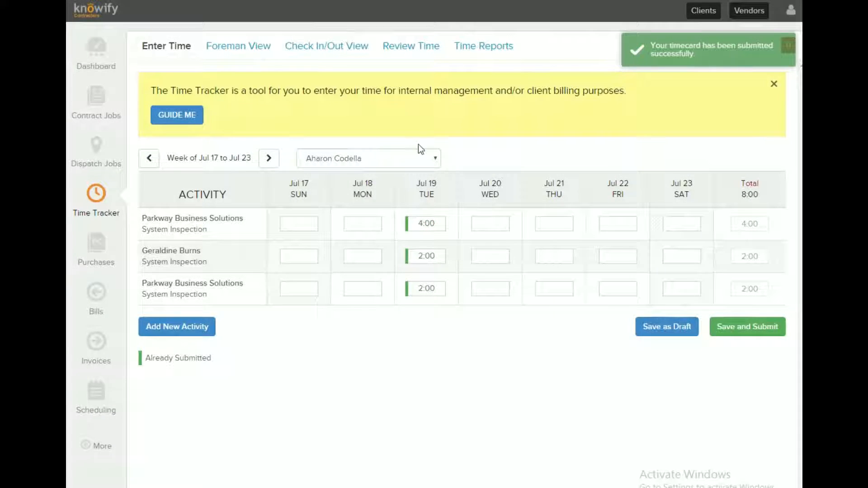
In the Solar Installs timesheet, enter 2:00 on Jul 19 for the unfilled Parkway Business Solutions System Inspection
click(436, 157)
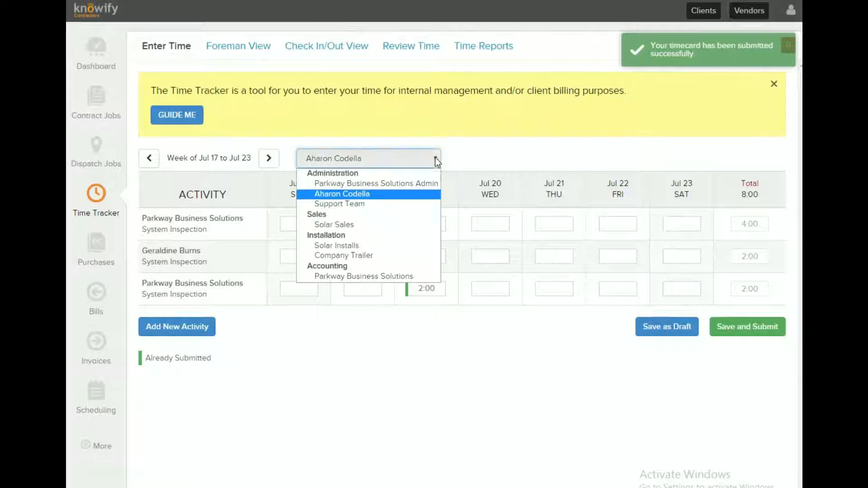
click(347, 247)
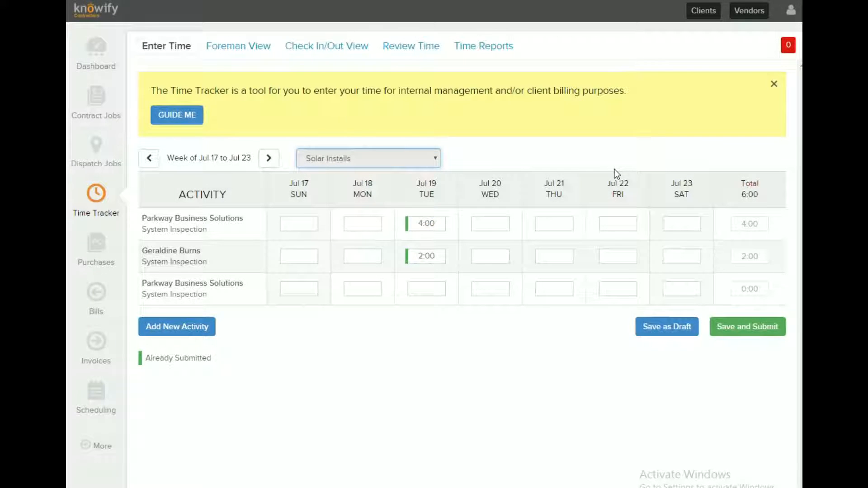
click(414, 288)
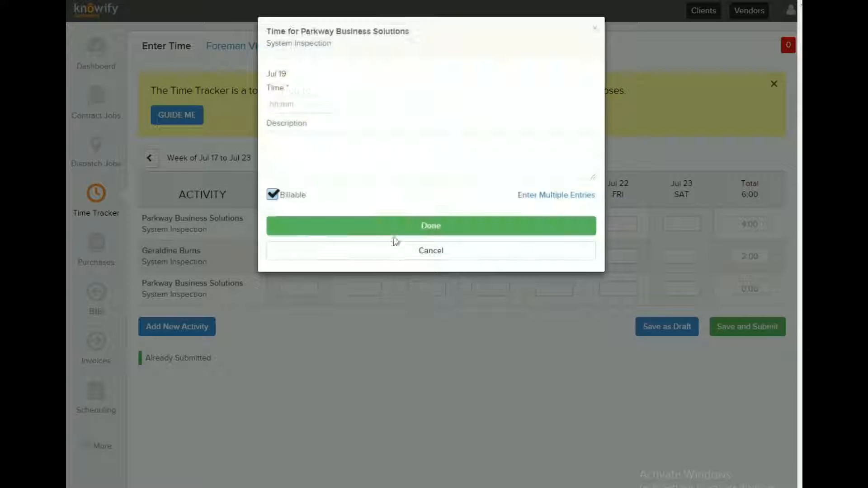
click(294, 100)
text(02)
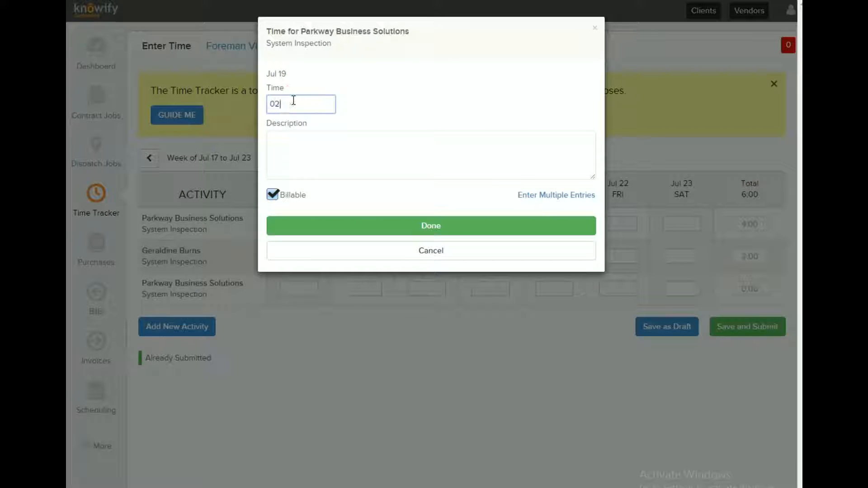
text(:00)
Describe the Solar Installs time entry as "Repair and replace" and submit the timesheet
key(Tab)
text(Repai)
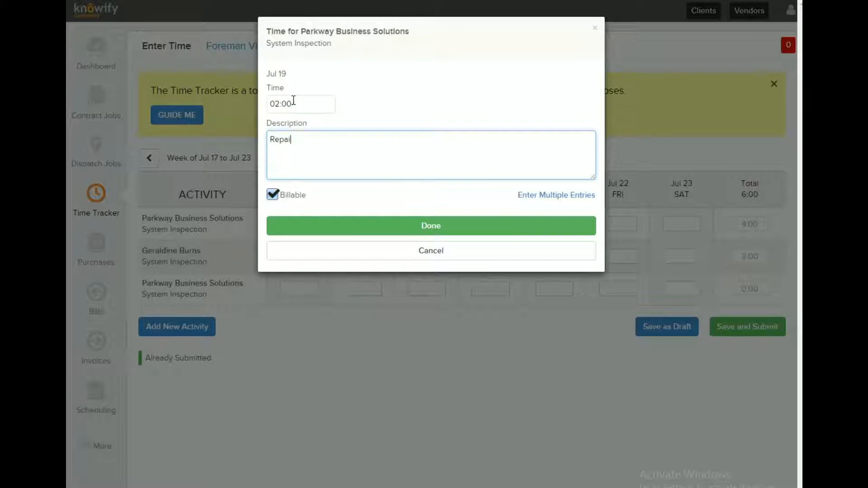
text(r and repal)
key(BackSpace)
key(BackSpace)
text(lace)
click(438, 223)
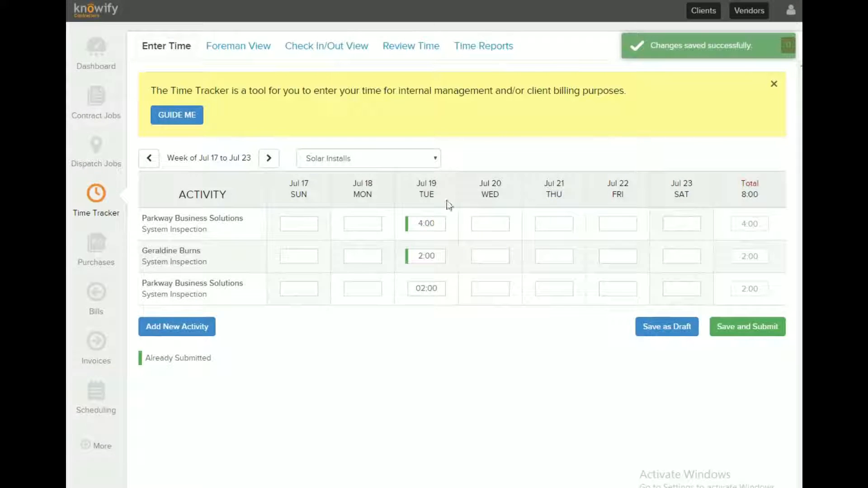
click(773, 332)
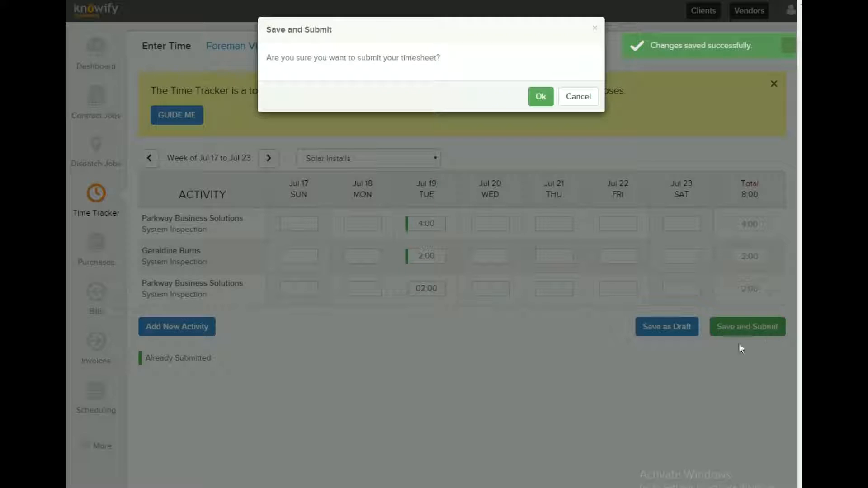
click(536, 94)
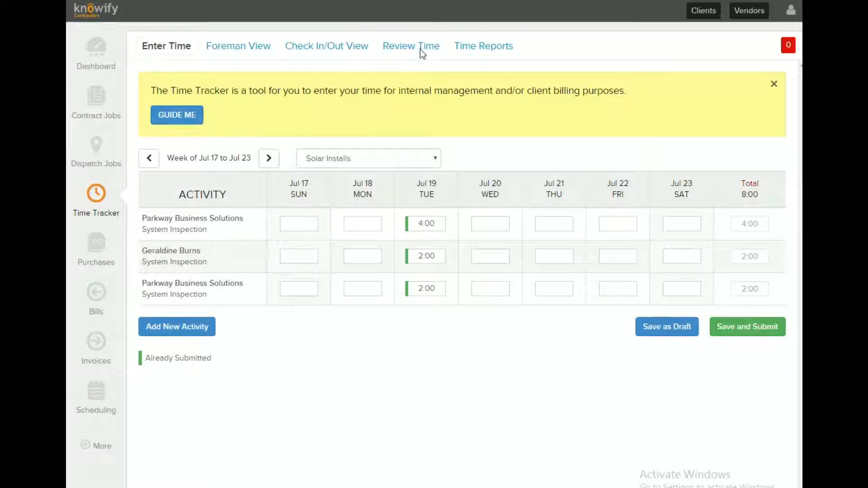
Select both 7/19/16 System Inspection time entries in the time review
click(419, 49)
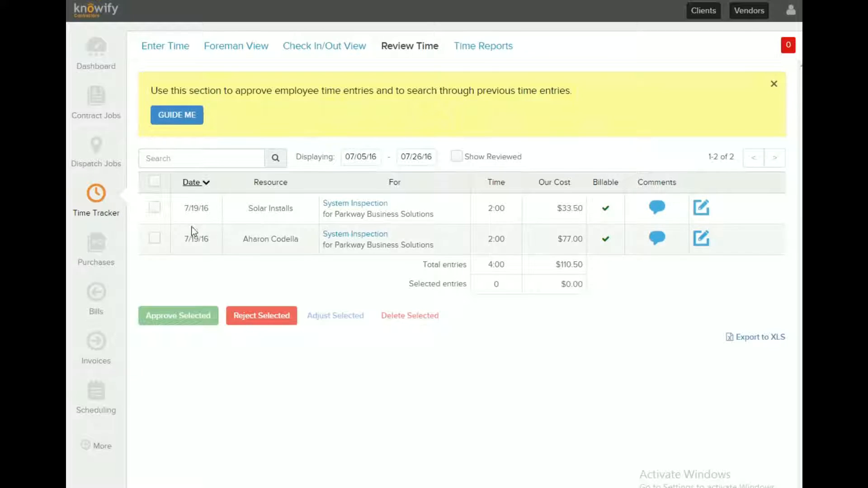
click(154, 207)
click(154, 238)
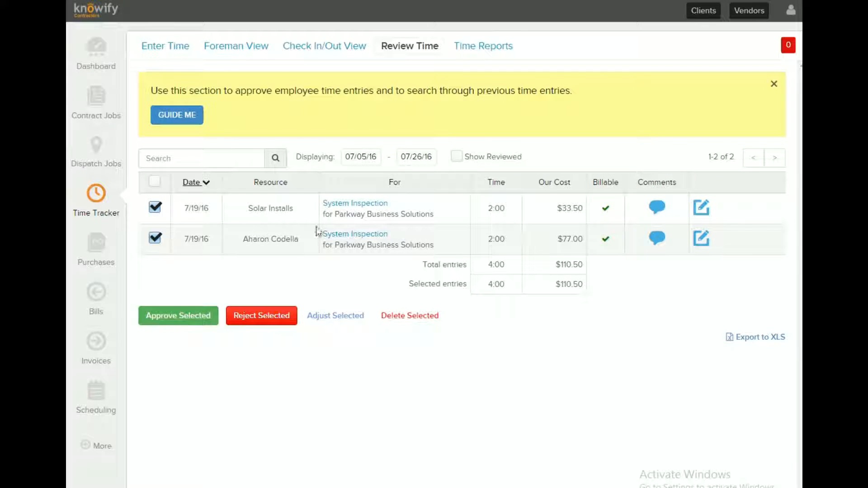
View the description and comments of the Solar Installs time entry
click(661, 208)
click(347, 140)
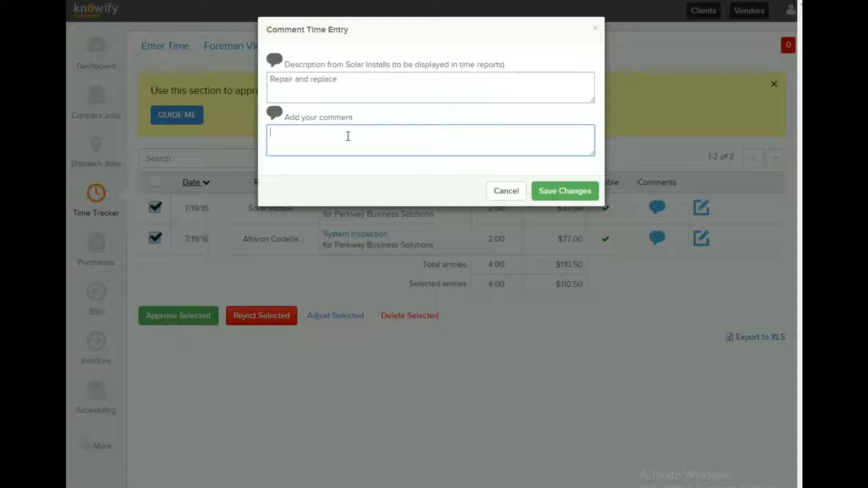
click(499, 196)
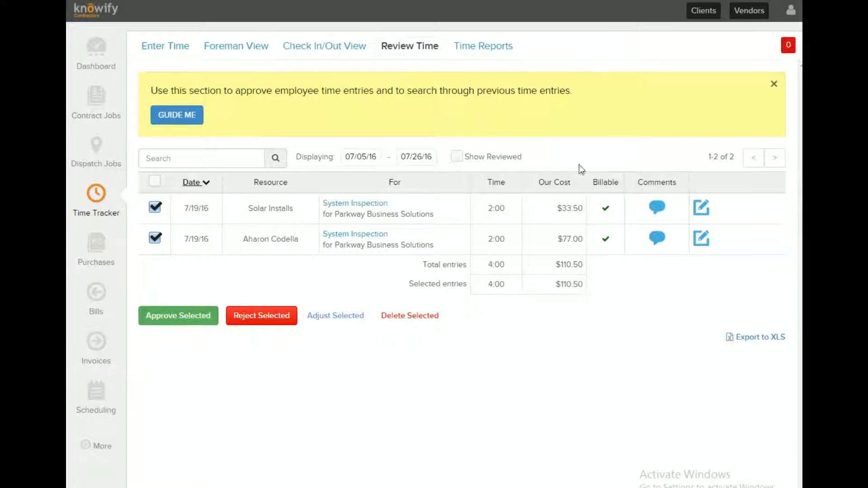
Set the Solar Installs entry's time to 1:30 in the time review and save the change
click(702, 208)
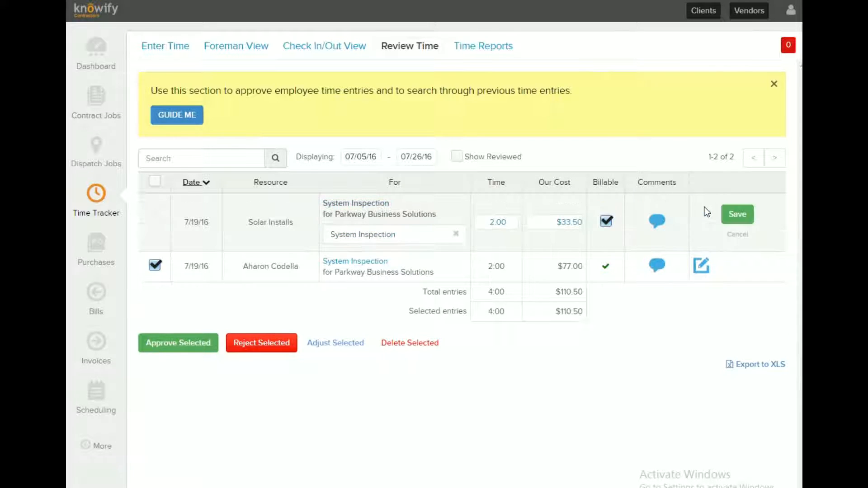
click(512, 222)
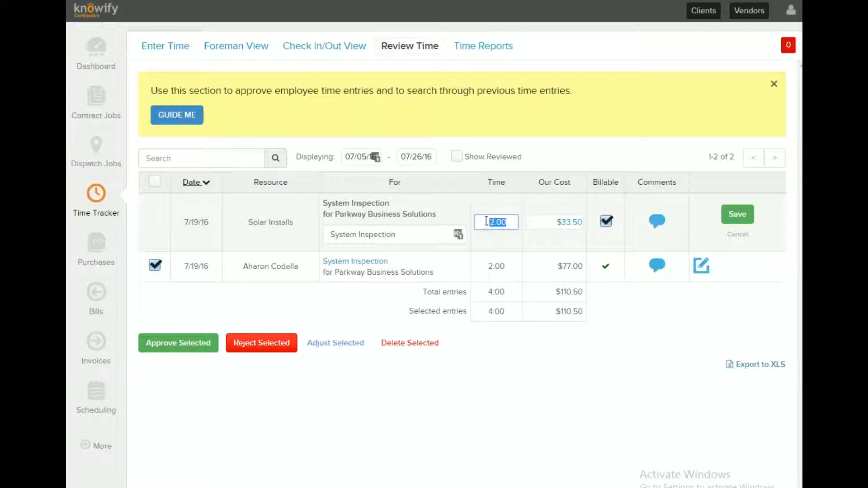
text(1)
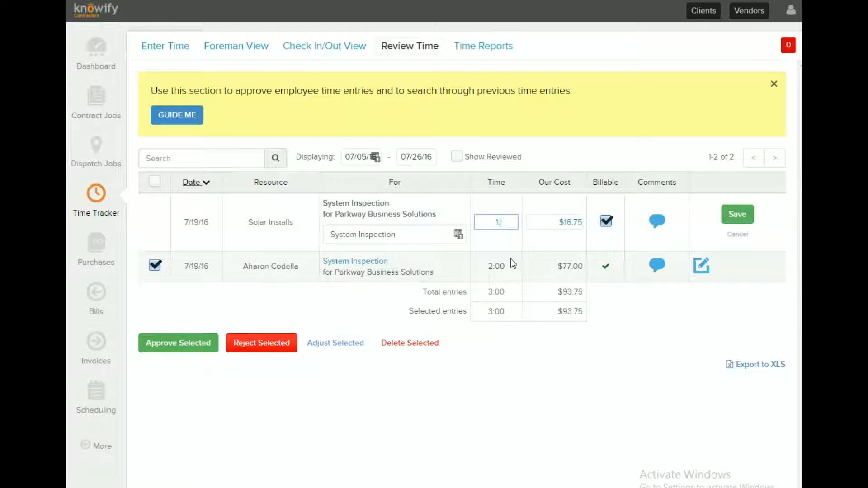
text(.5)
key(Tab)
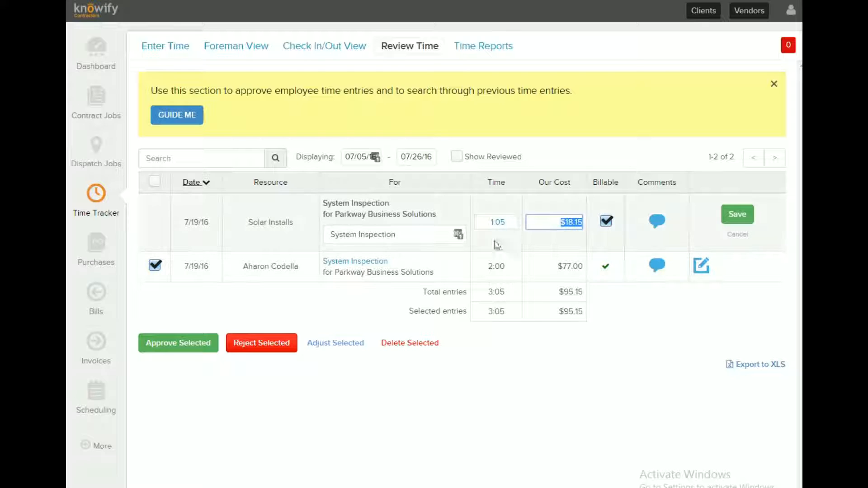
click(513, 223)
text(1.5)
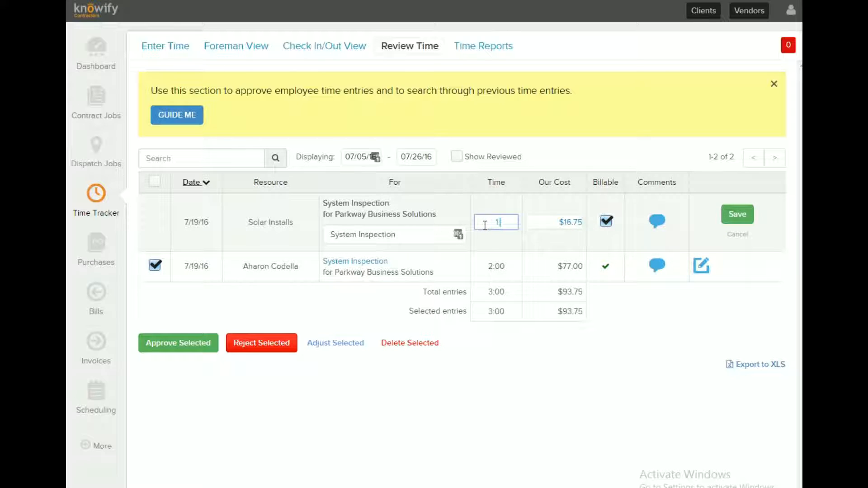
key(Tab)
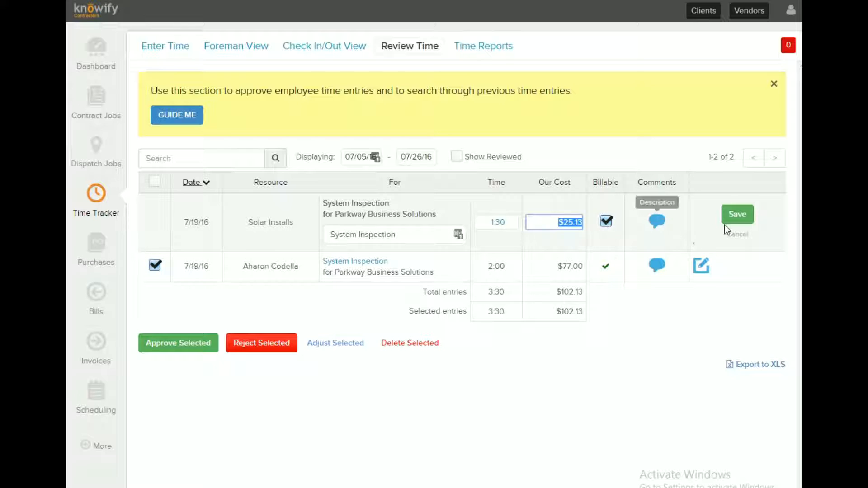
click(737, 215)
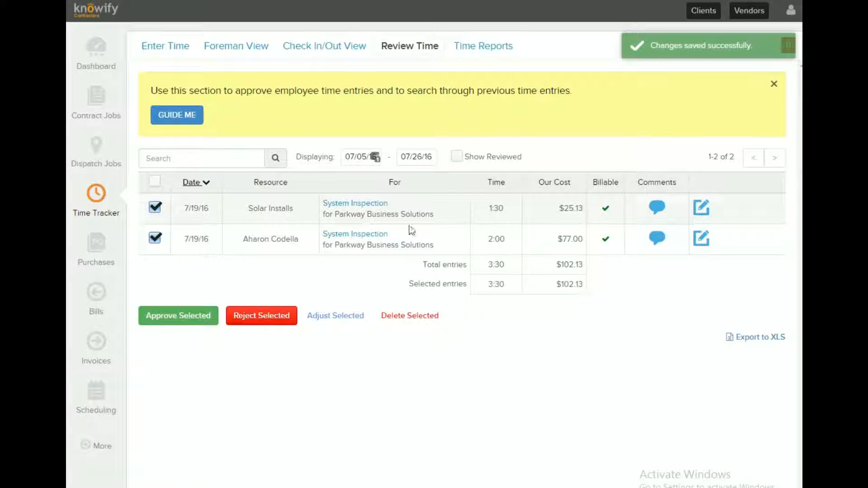
Approve both selected System Inspection time entries in the time review
click(177, 319)
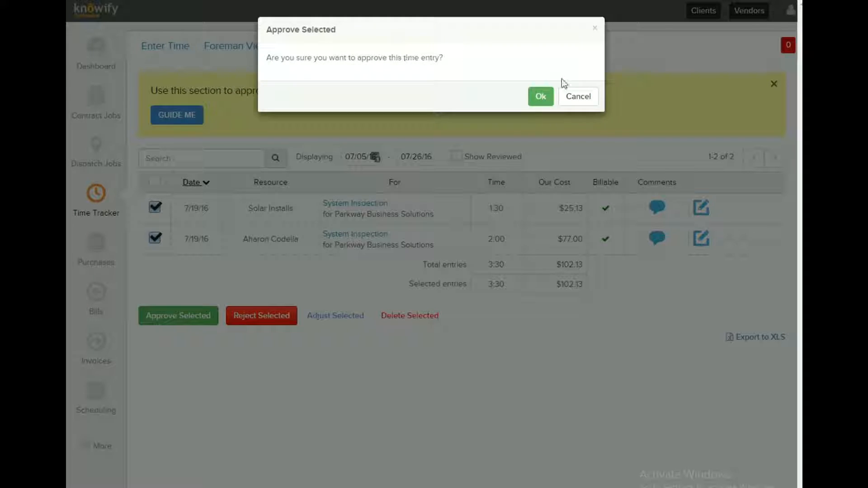
click(538, 96)
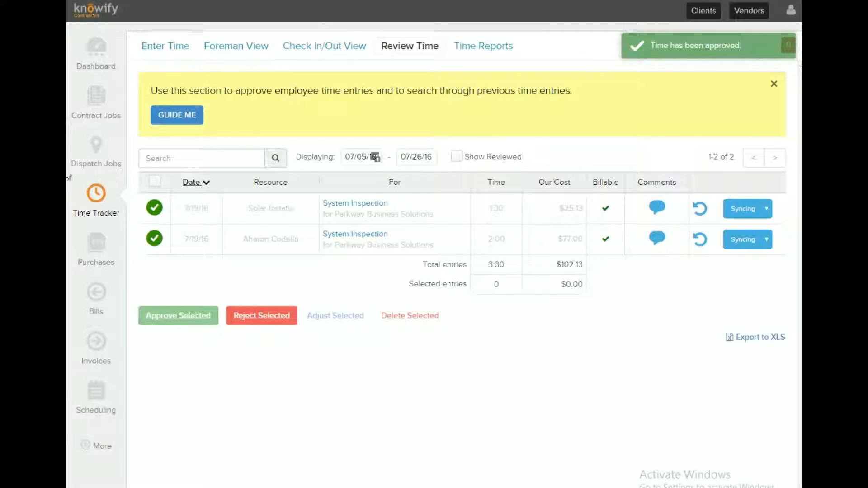
Start a new itemized purchase with ACE Hardware as the vendor
click(99, 247)
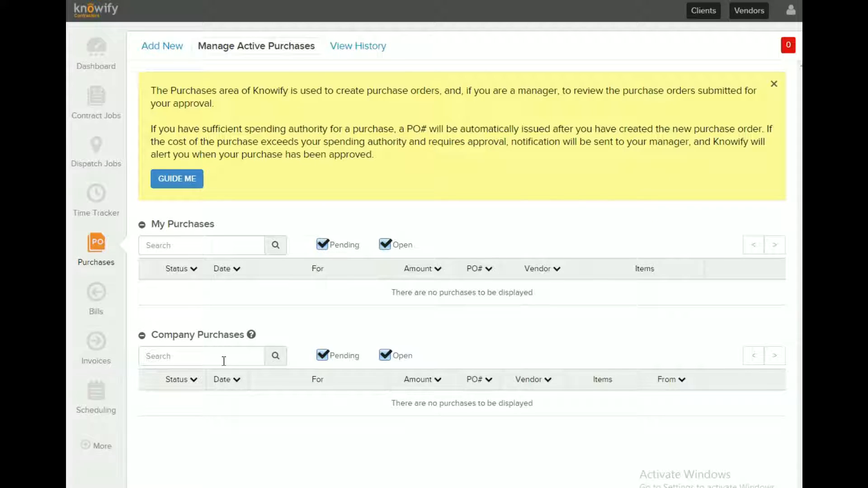
click(157, 46)
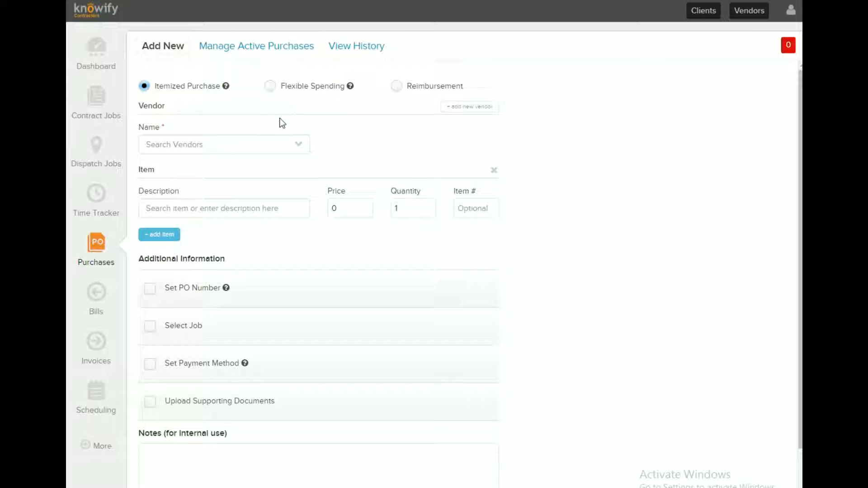
click(265, 147)
text(Ace)
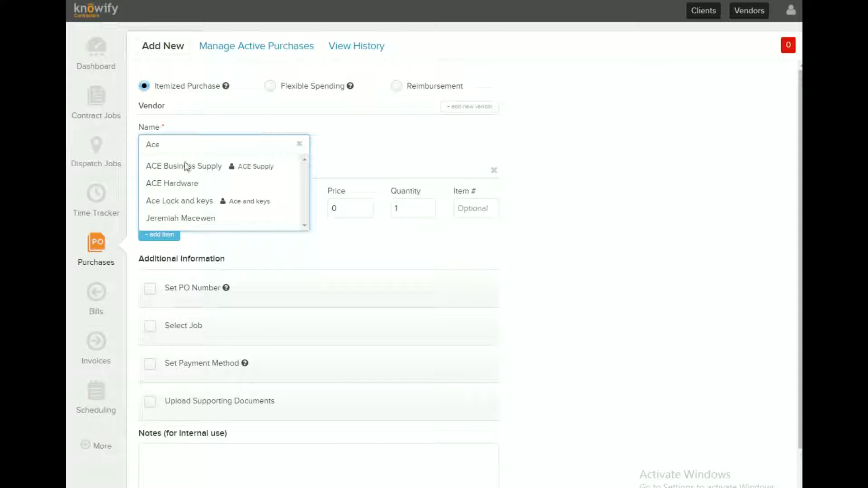
click(177, 183)
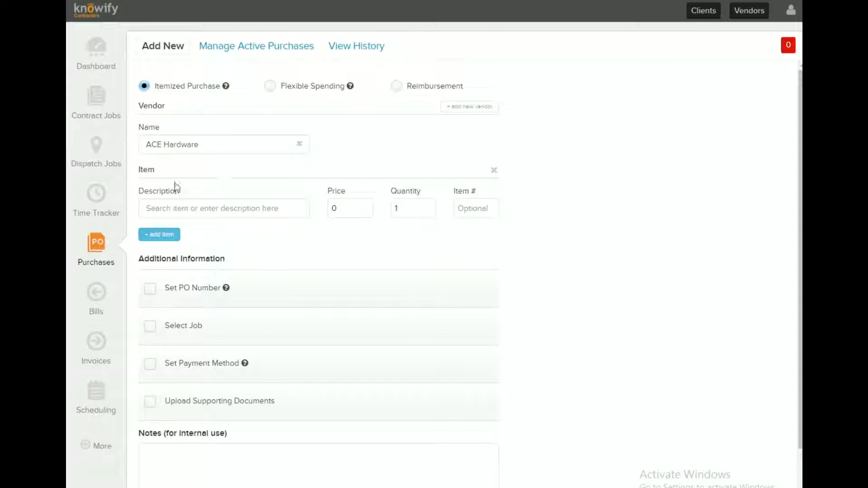
Enter Piping as the purchase item with a price of $13.45
click(210, 209)
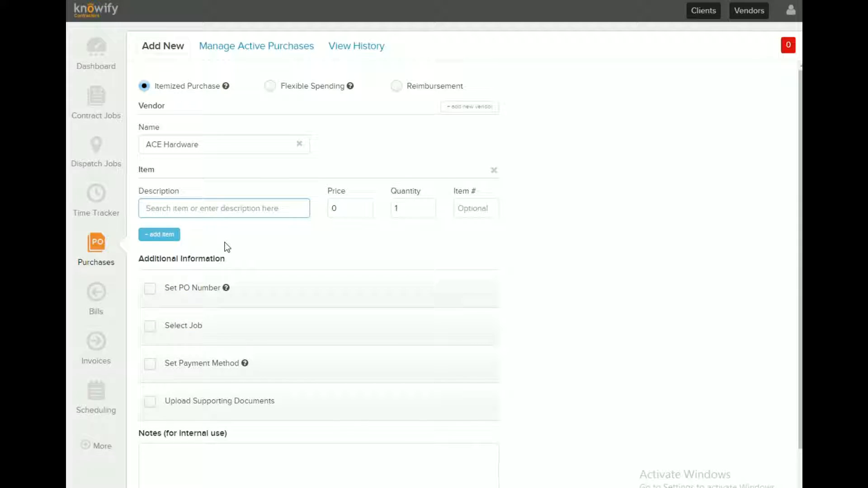
text(Piping)
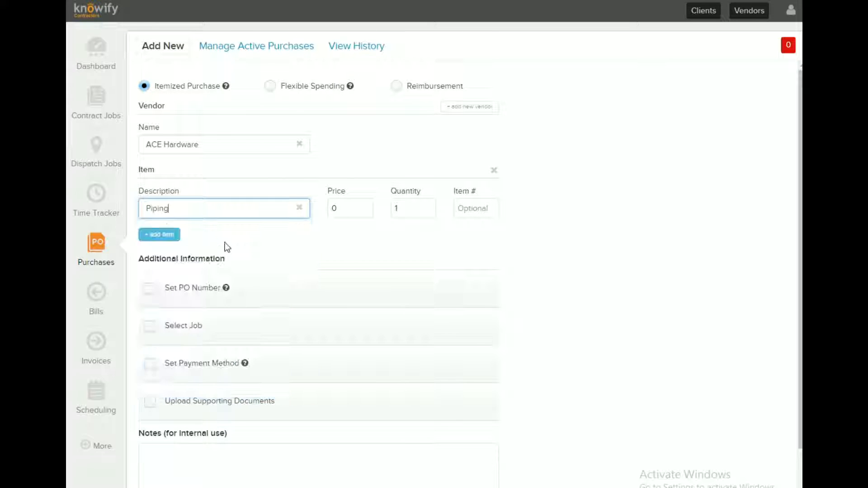
key(Tab)
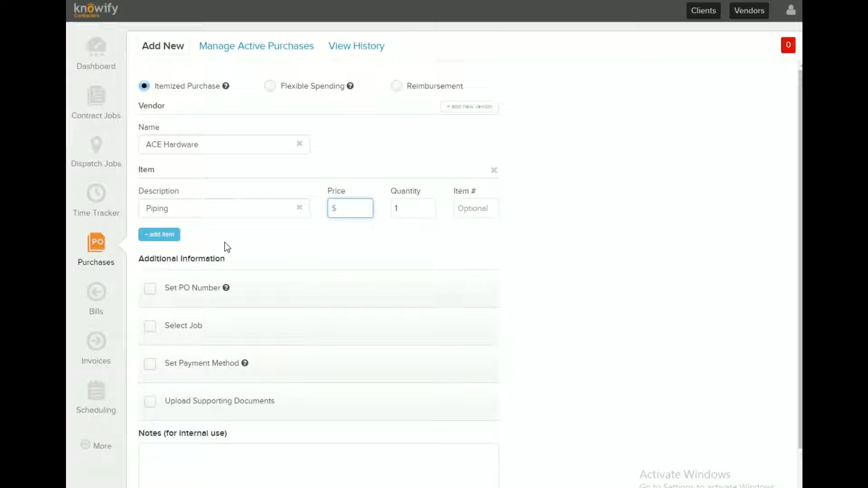
text(13.45)
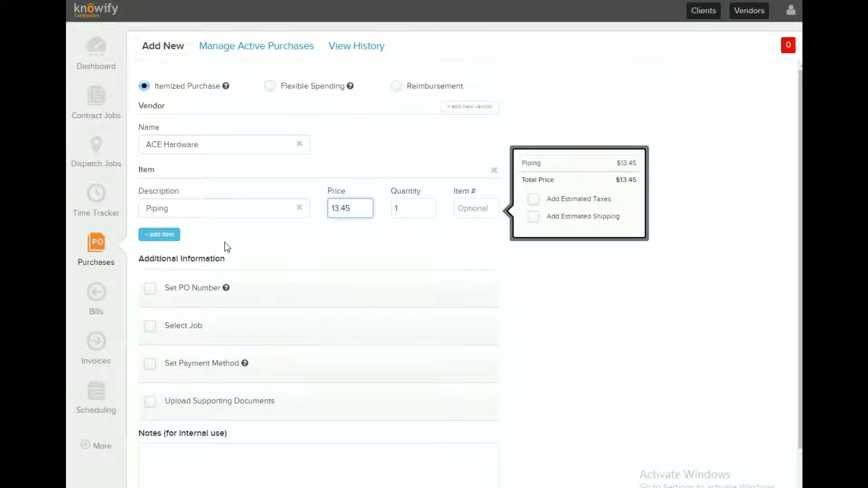
key(Tab)
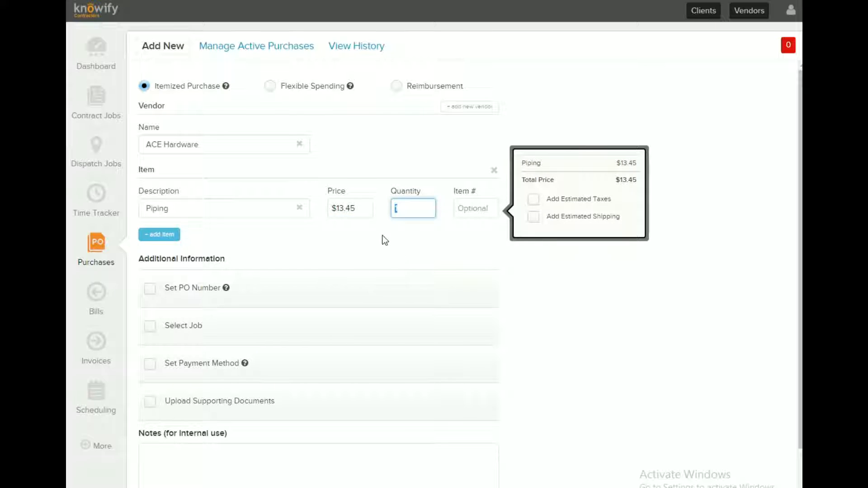
Add estimated taxes of 7.5% to the purchase
click(534, 205)
click(595, 198)
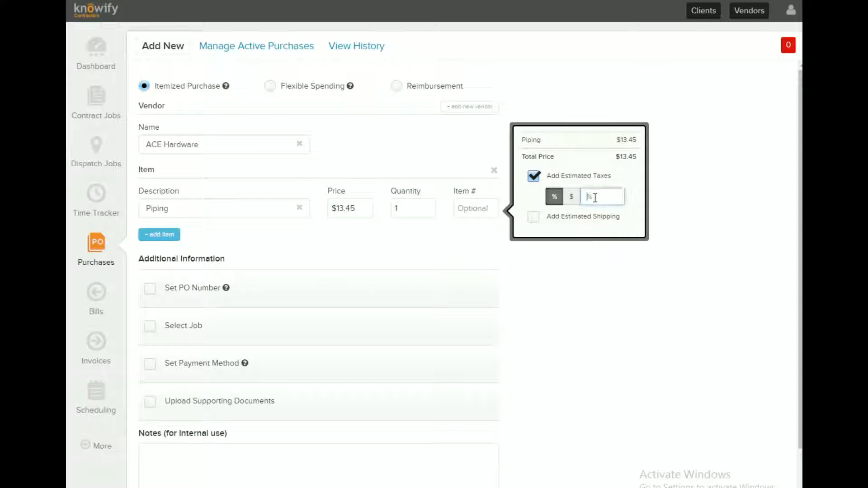
text(7.5)
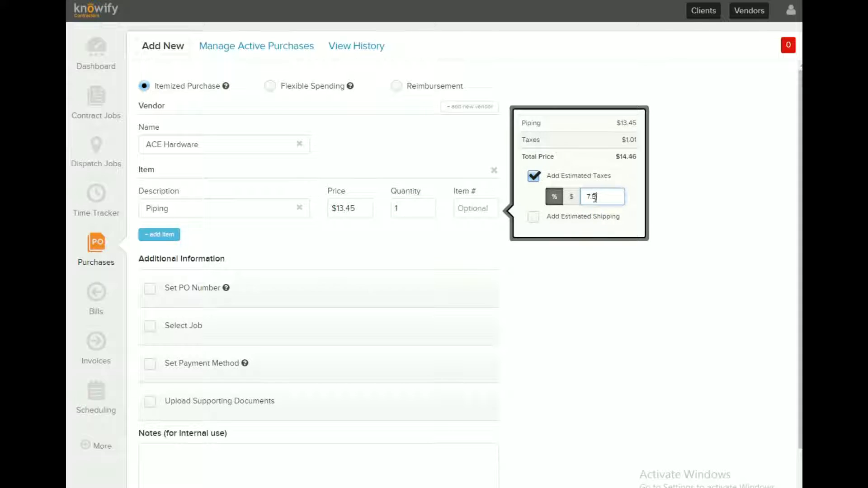
click(399, 254)
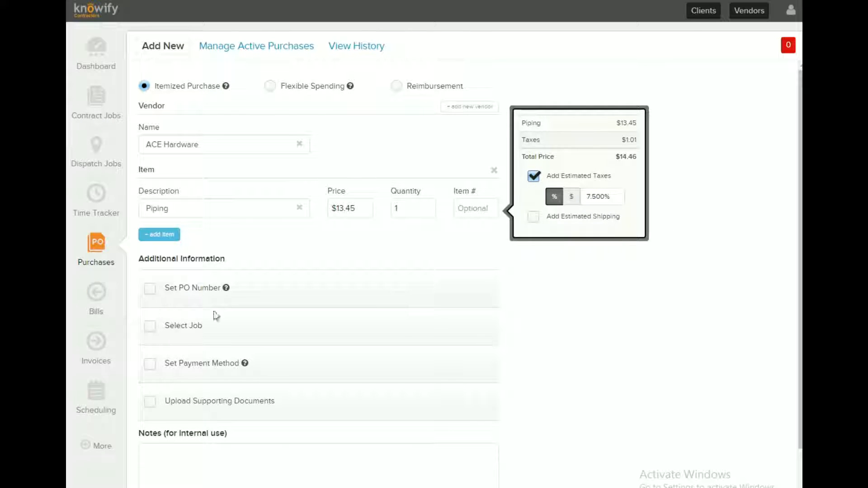
Assign the purchase to the last System Inspection listed for Parkway Business Solutions
click(150, 327)
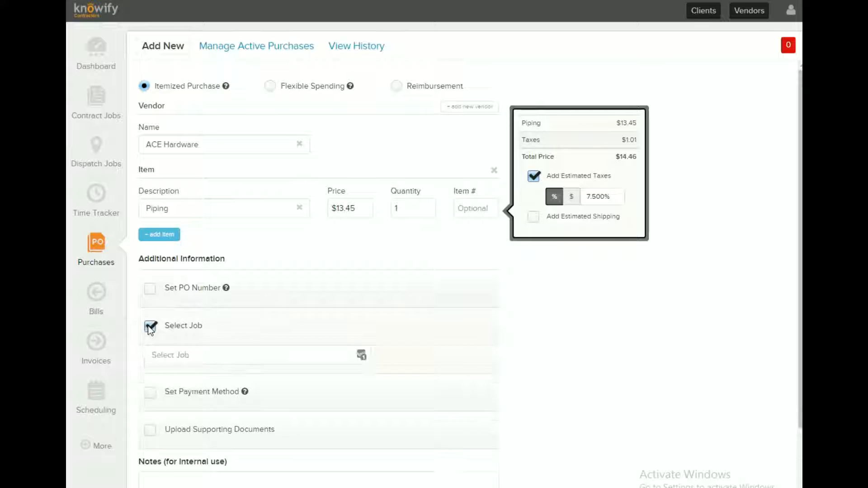
click(226, 356)
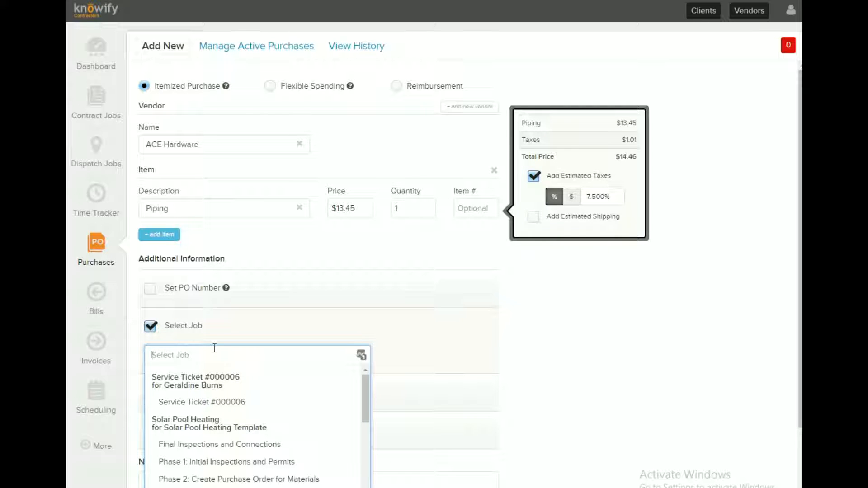
scroll(210, 433, down, 6)
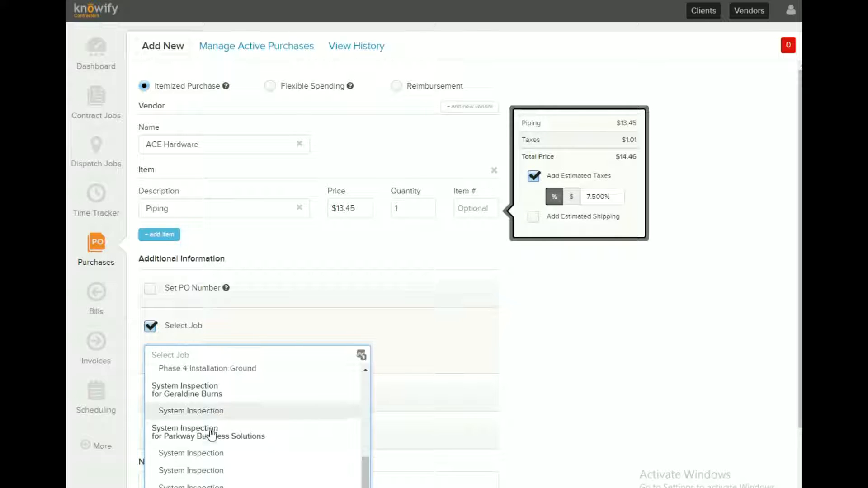
scroll(210, 434, down, 3)
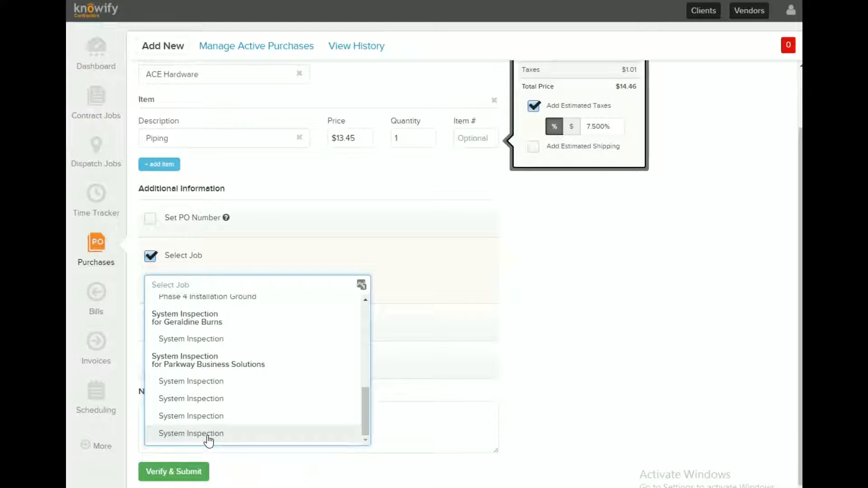
click(207, 435)
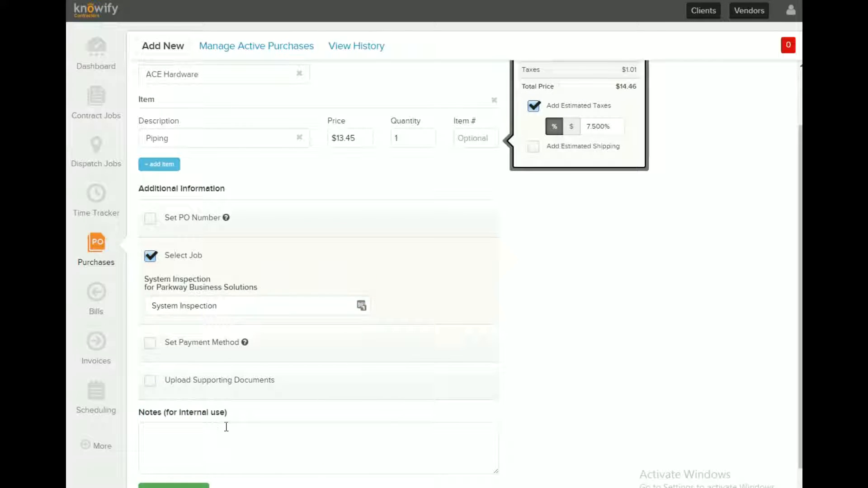
Set the purchase's payment method to "Pay with cash/debit"
click(152, 345)
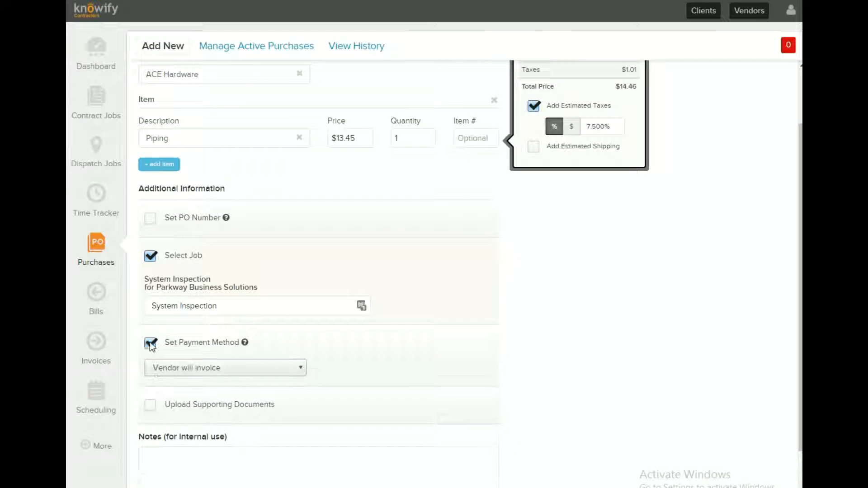
click(303, 370)
click(174, 390)
scroll(370, 391, down, 1)
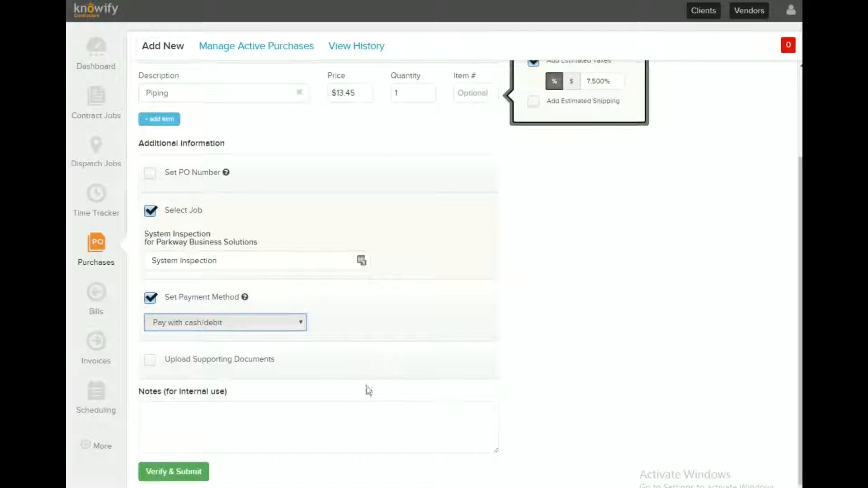
Verify and submit the ACE Hardware purchase, and close the purchase confirmation
click(171, 473)
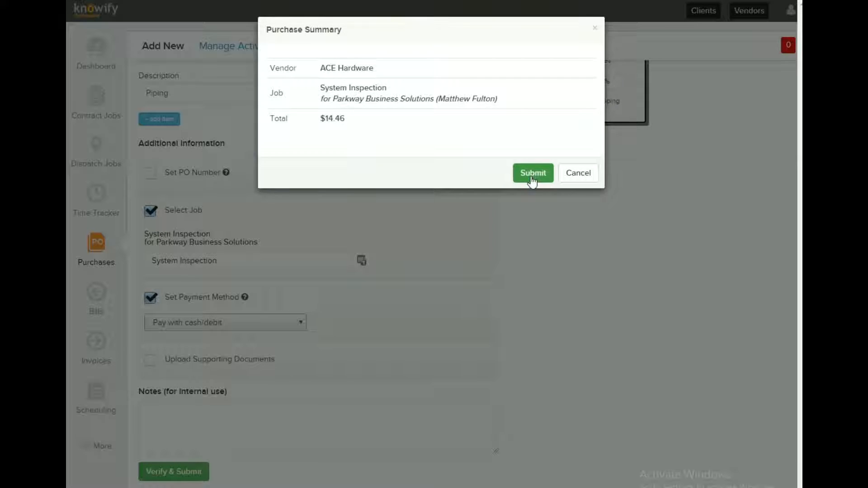
click(540, 175)
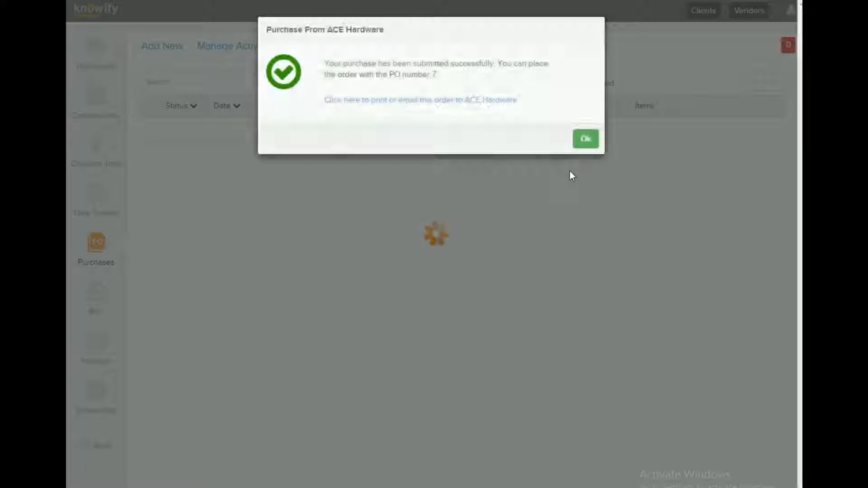
click(585, 139)
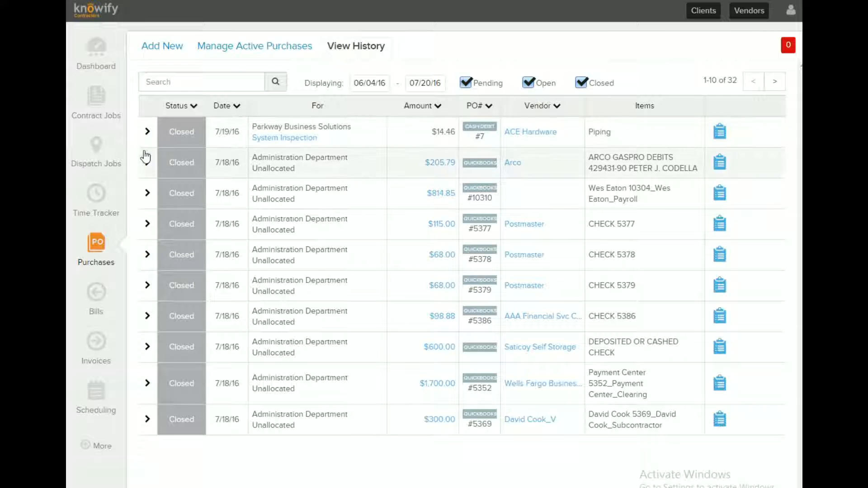
Mark the 9:00 AM - 11:00 AM System Inspection dispatch job for Parkway Business Solutions as complete
click(99, 140)
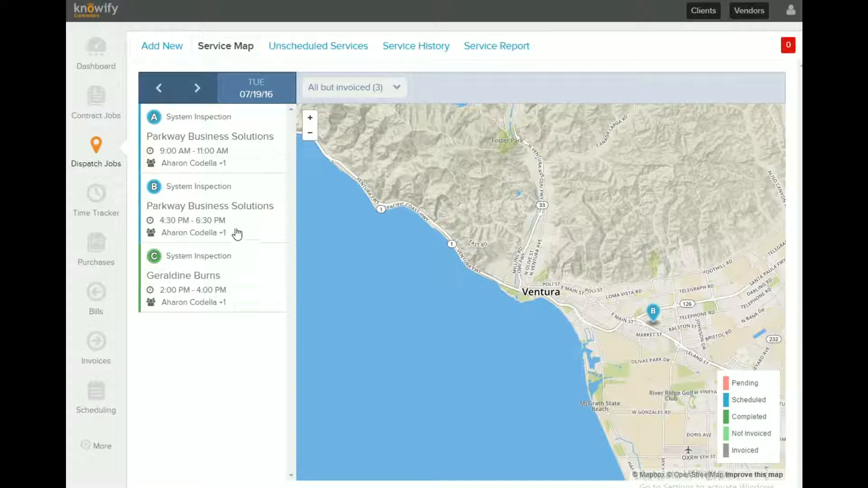
click(252, 222)
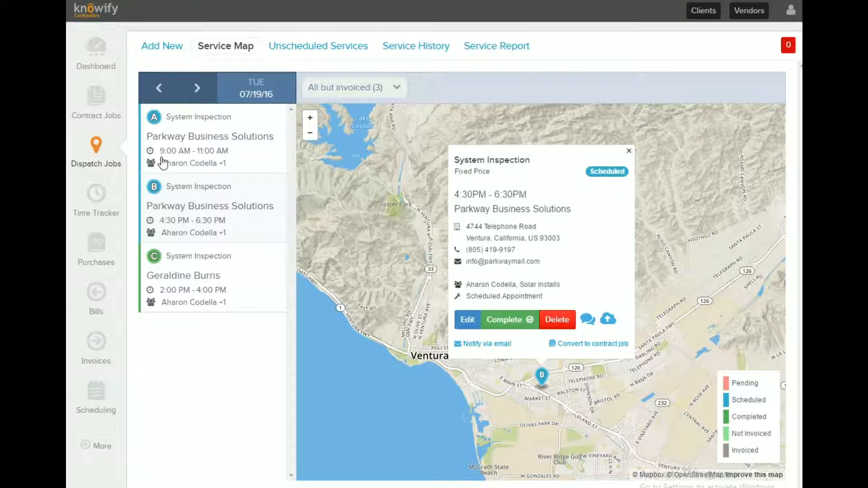
click(201, 151)
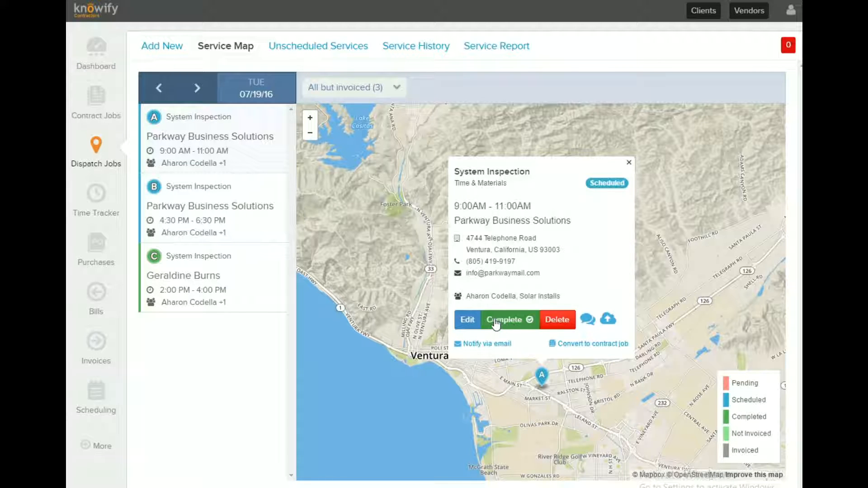
click(202, 144)
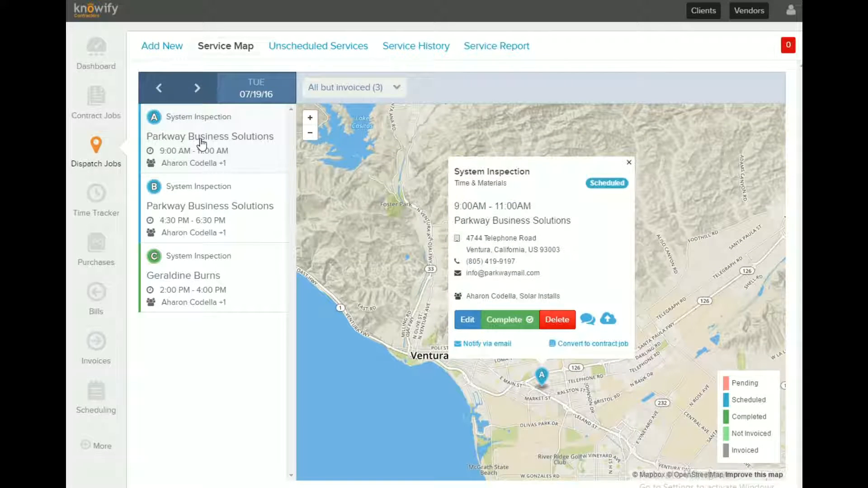
click(516, 327)
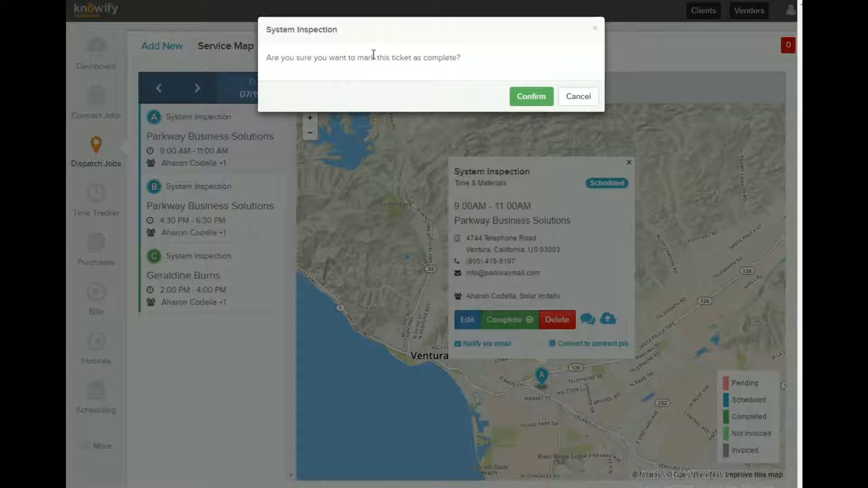
click(525, 94)
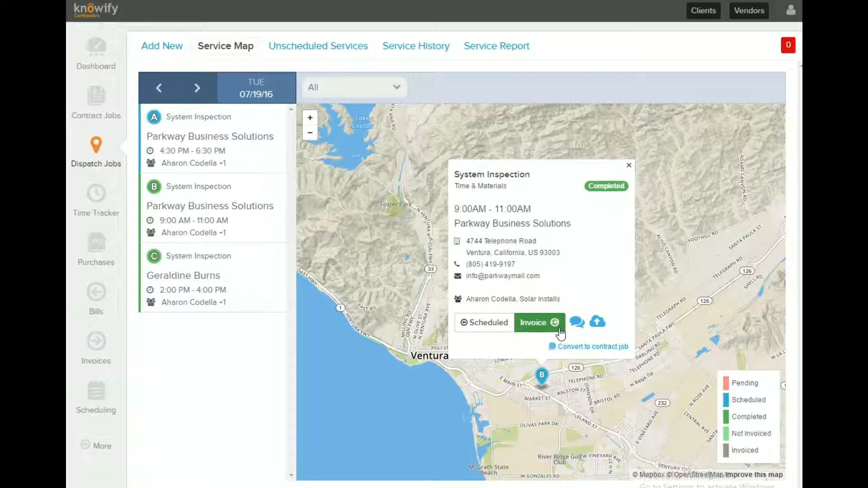
Create an invoice from the completed System Inspection job and review its labor, piping and tax line items
click(538, 322)
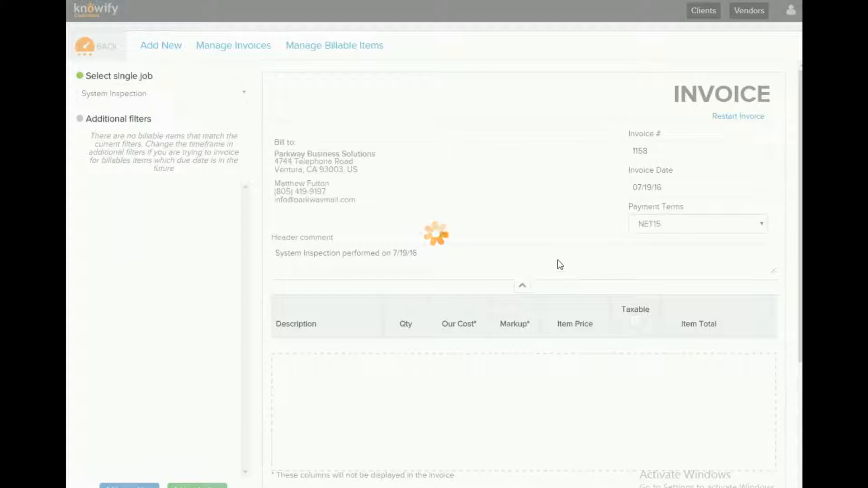
scroll(416, 201, down, 6)
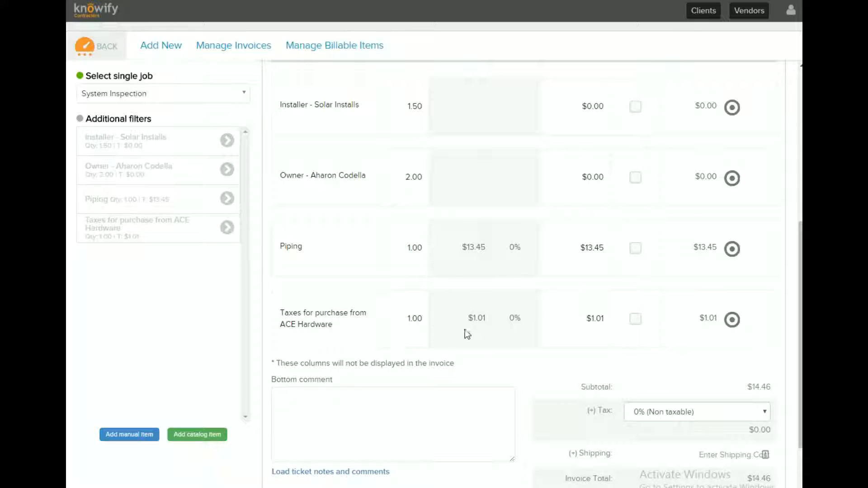
scroll(370, 292, down, 2)
scroll(370, 292, up, 4)
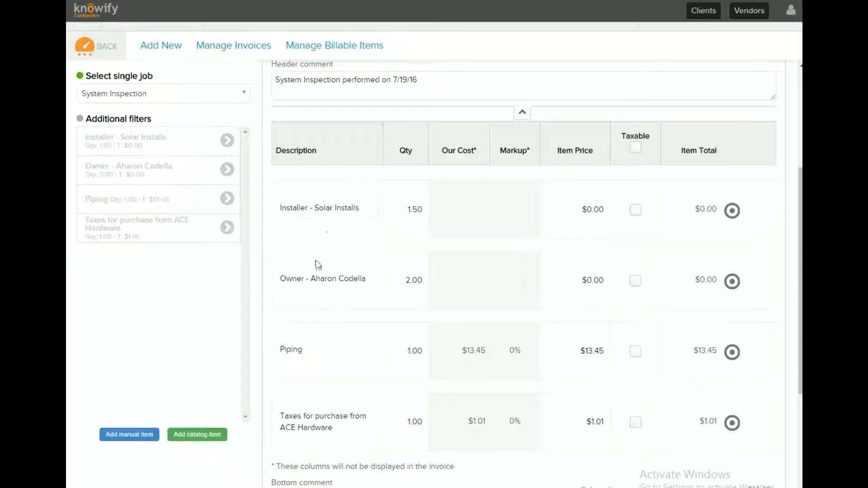
scroll(328, 276, down, 4)
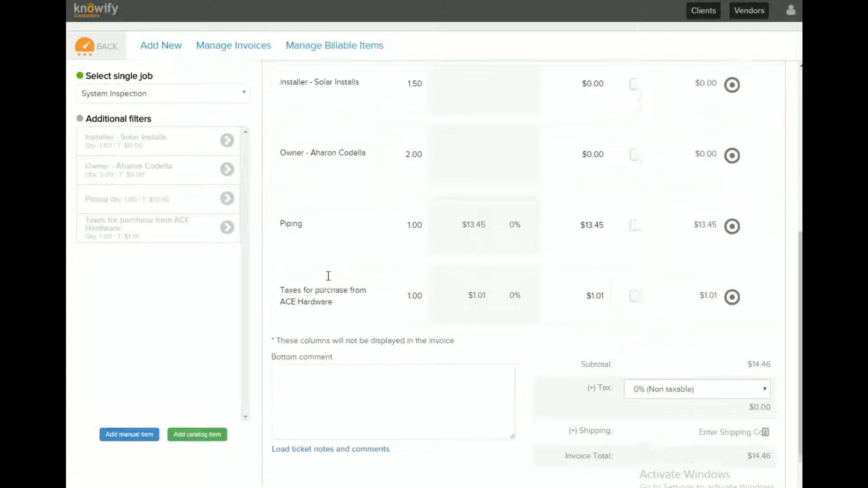
scroll(329, 280, up, 2)
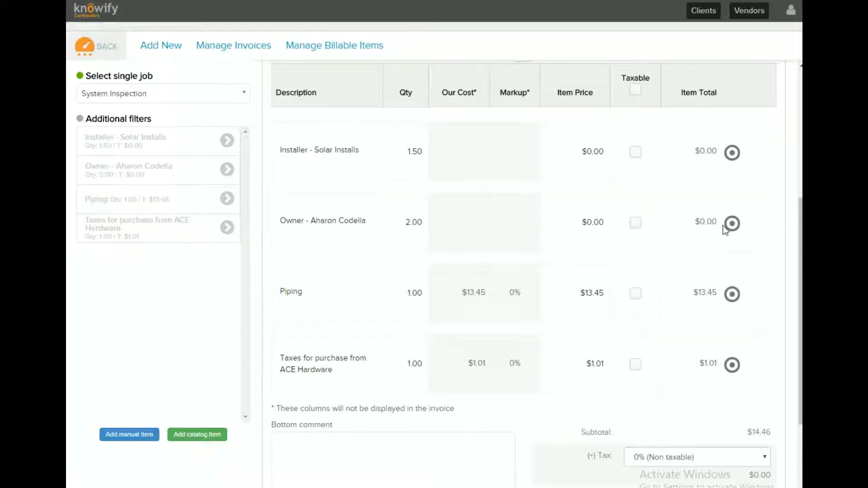
Group the owner labor line with the Installer - Solar Installs line and name the group "Packaged Labor"
click(733, 224)
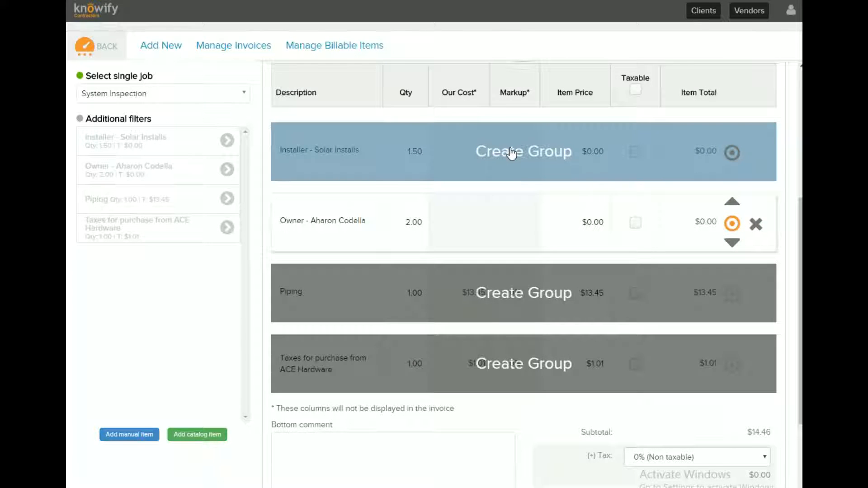
click(512, 154)
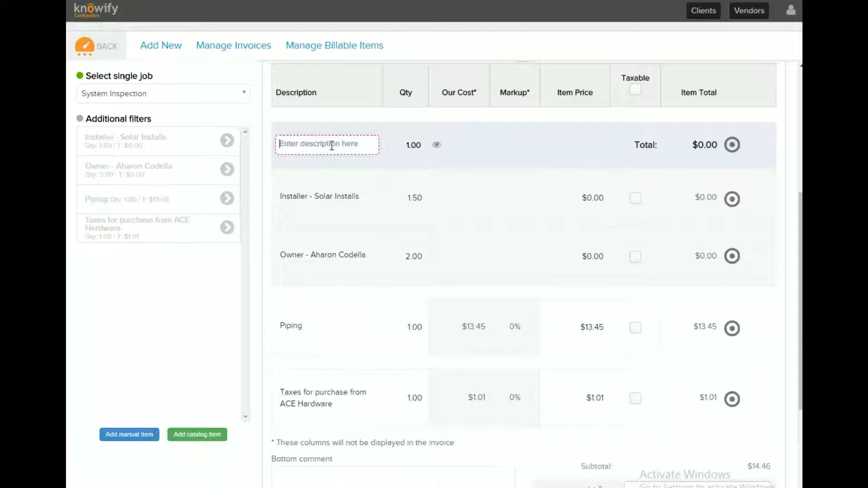
text(Packaged Labor)
Set the item price to 175.00 for both the installer and owner lines in the Packaged Labor group
click(566, 195)
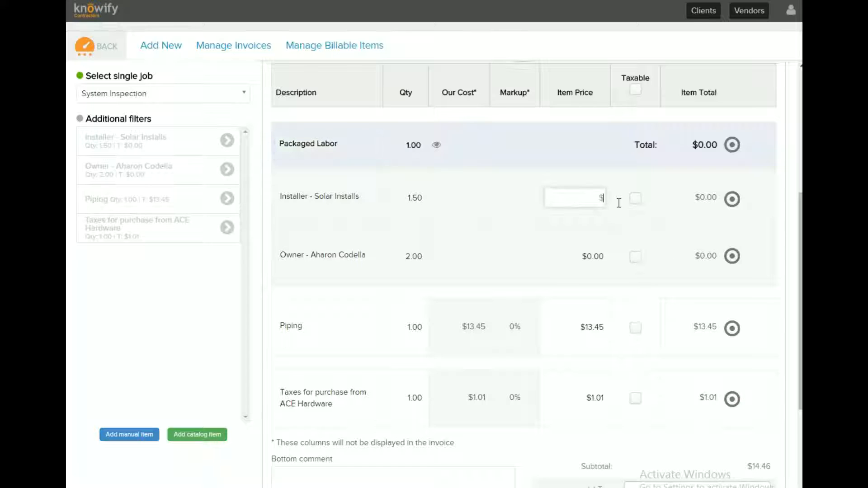
text(175.00)
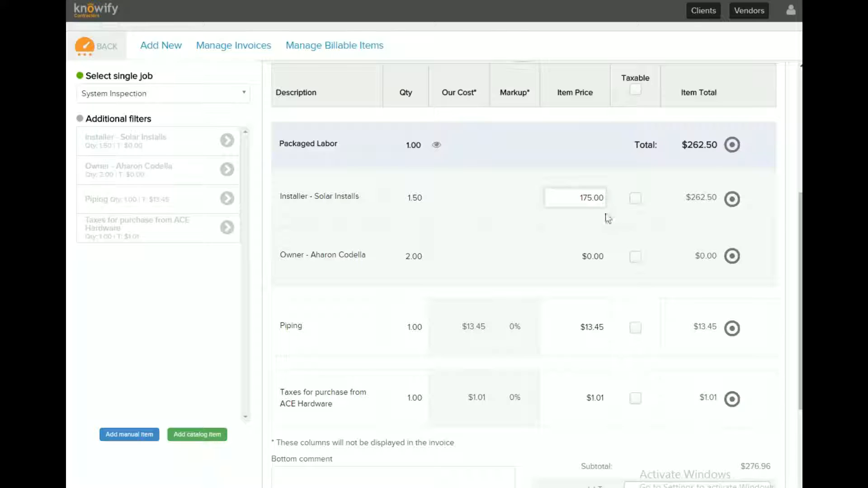
click(579, 256)
text(175.00)
click(580, 301)
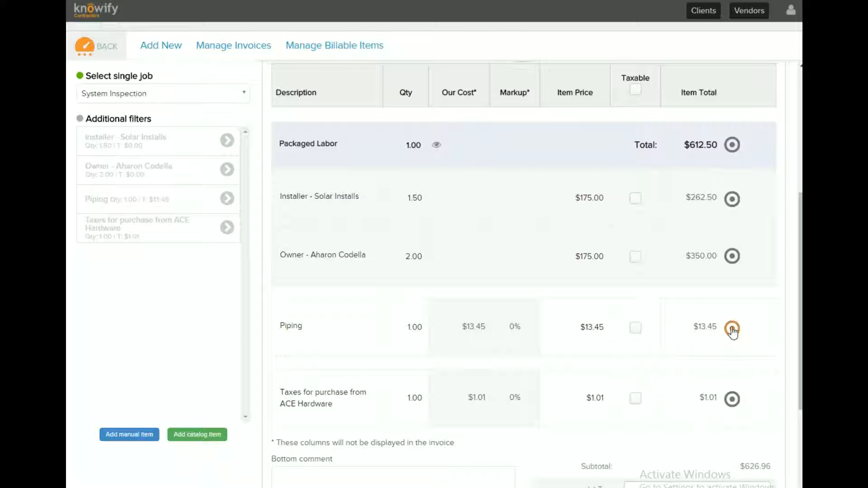
Group the ACE Hardware purchase taxes line with the Piping line and name the group "Packaged Material"
drag(732, 400, 510, 332)
click(341, 319)
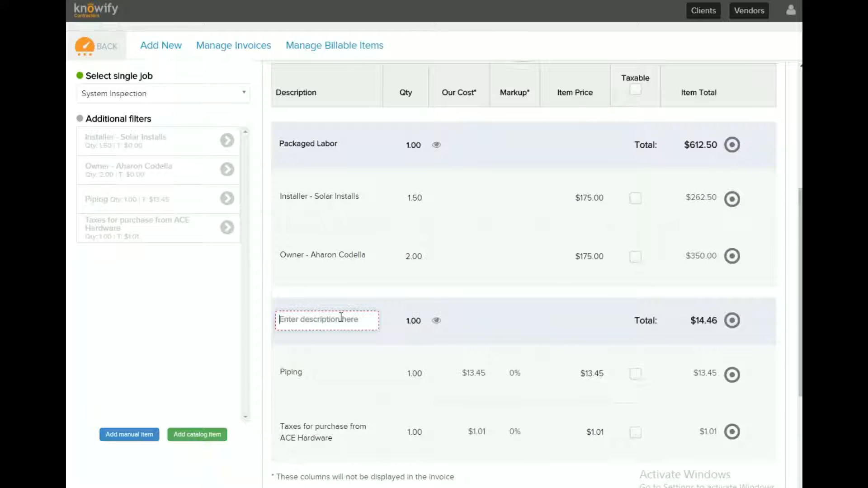
text(Packaged Material)
Delete the Packaged Material group and add the Piping and ACE Hardware taxes items back to the invoice
click(737, 321)
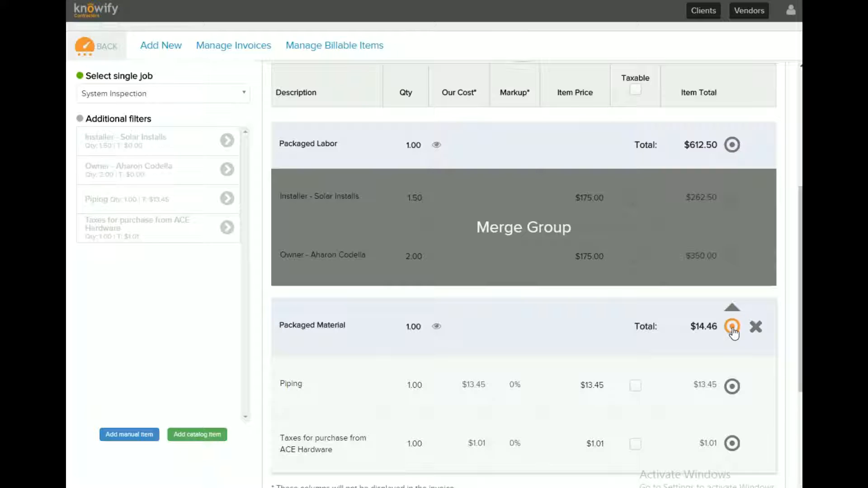
click(756, 327)
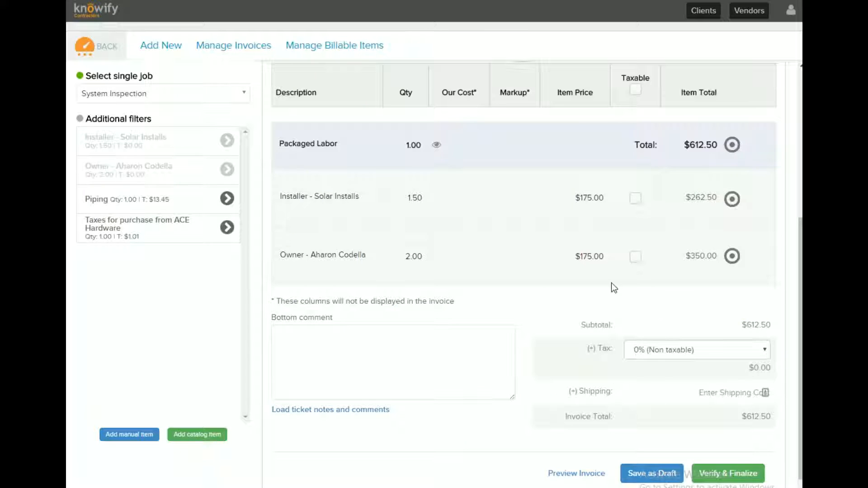
scroll(501, 311, up, 4)
scroll(508, 313, down, 4)
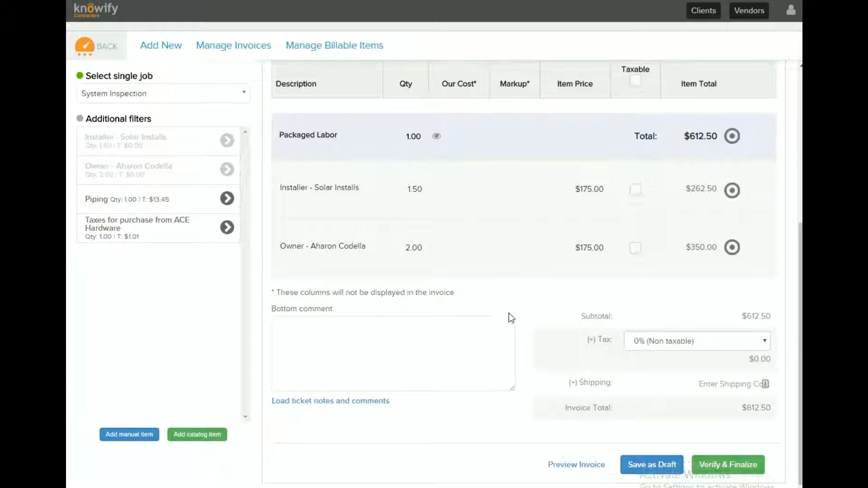
scroll(509, 313, up, 5)
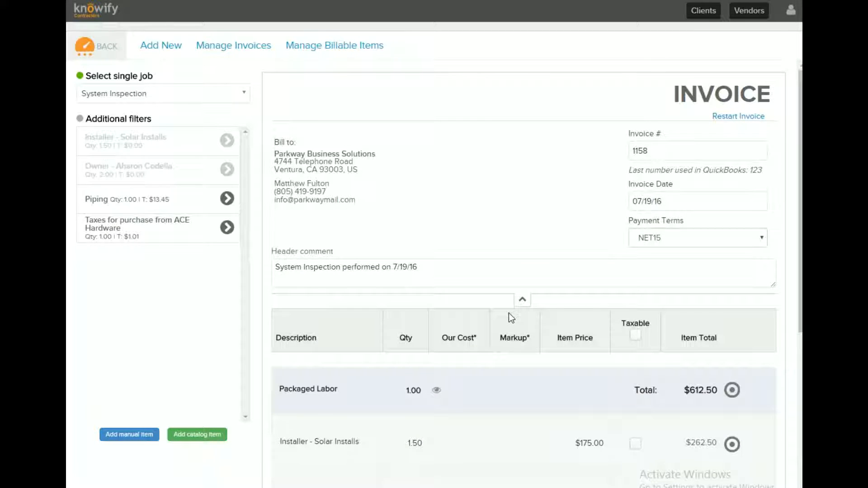
click(227, 198)
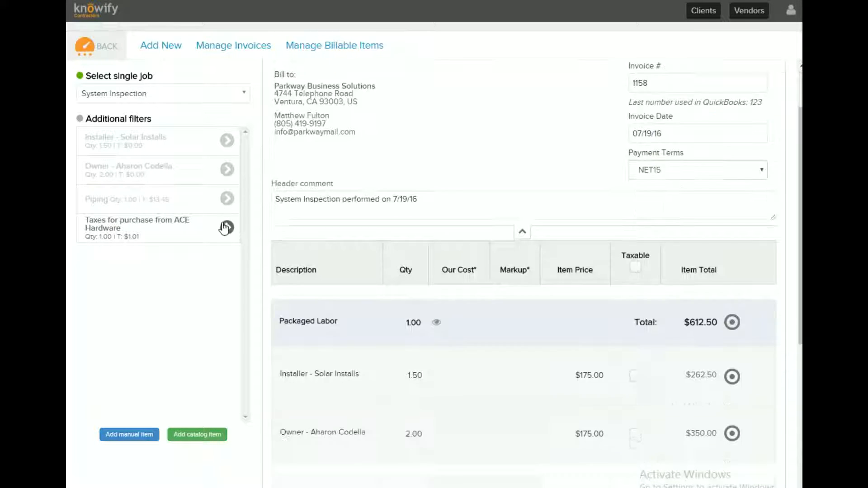
click(226, 227)
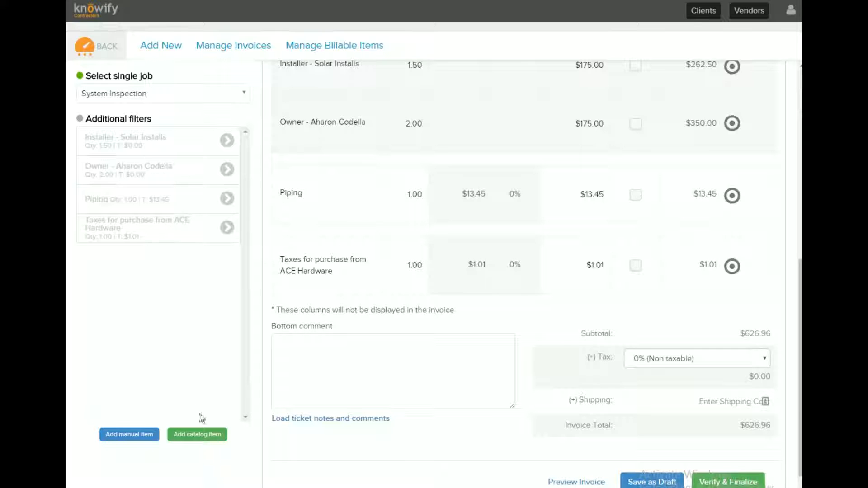
Add the catalog item PVC Tee Slip - 2" to the invoice with a quantity of 10
click(201, 435)
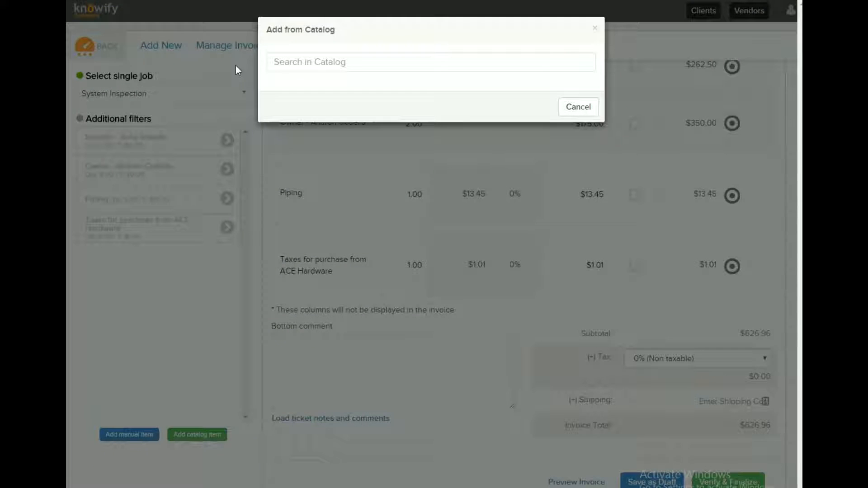
click(310, 64)
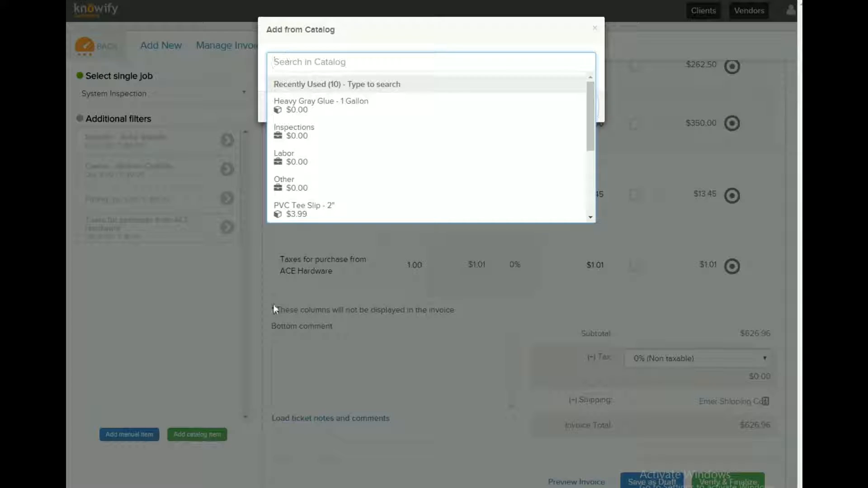
click(289, 209)
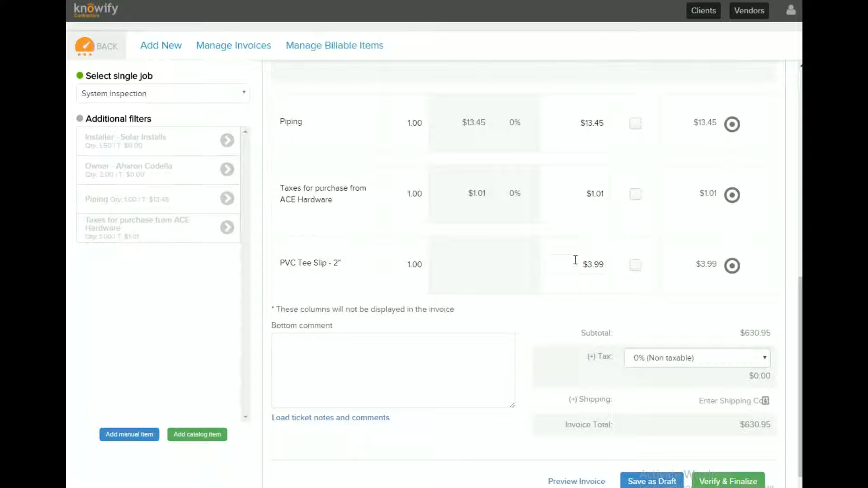
click(415, 265)
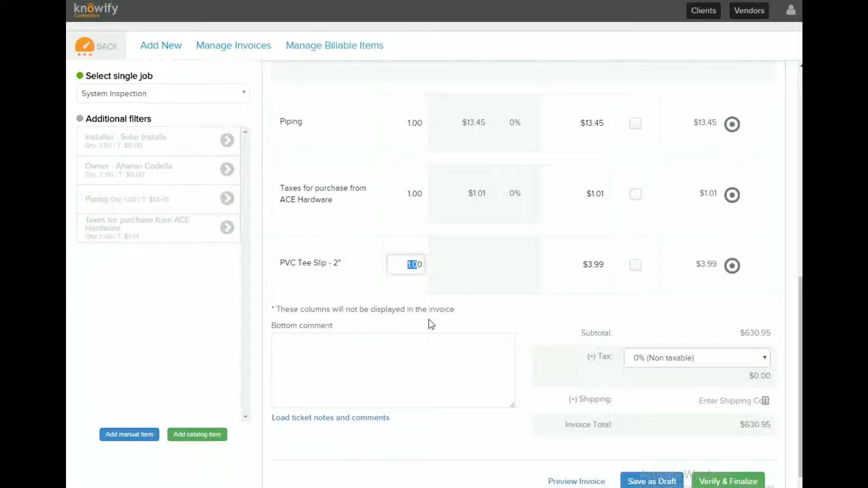
text(10.0)
click(500, 264)
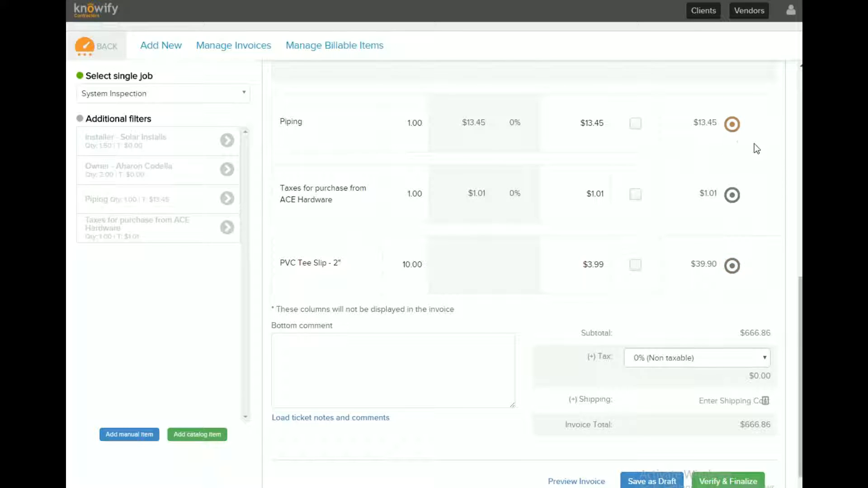
Group the PVC Tee Slip - 2" line with the Piping line and name the group "Packaged Material"
scroll(754, 144, up, 3)
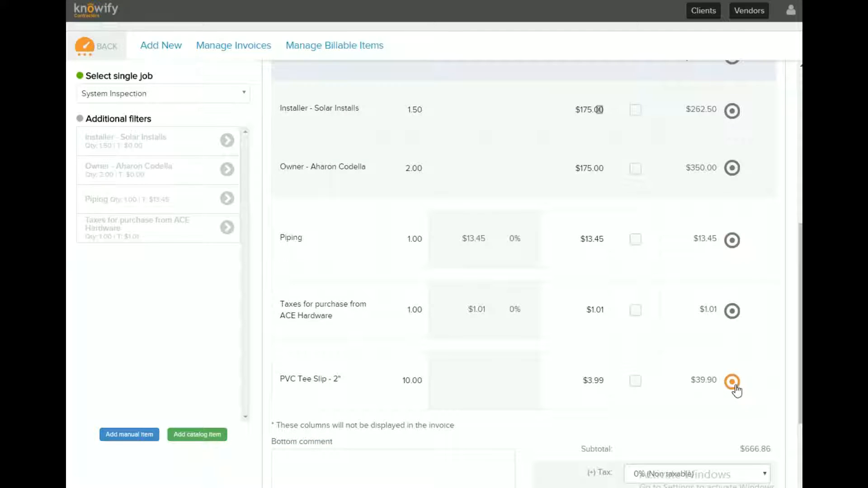
drag(732, 382, 476, 241)
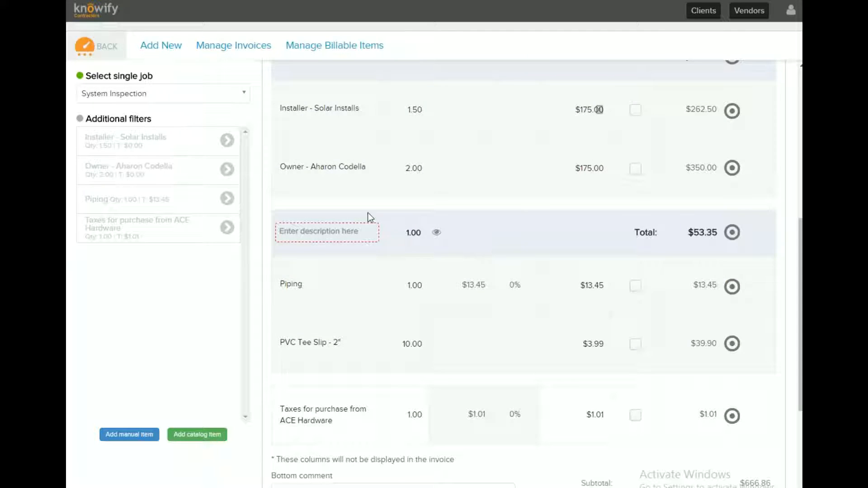
click(345, 238)
text(P)
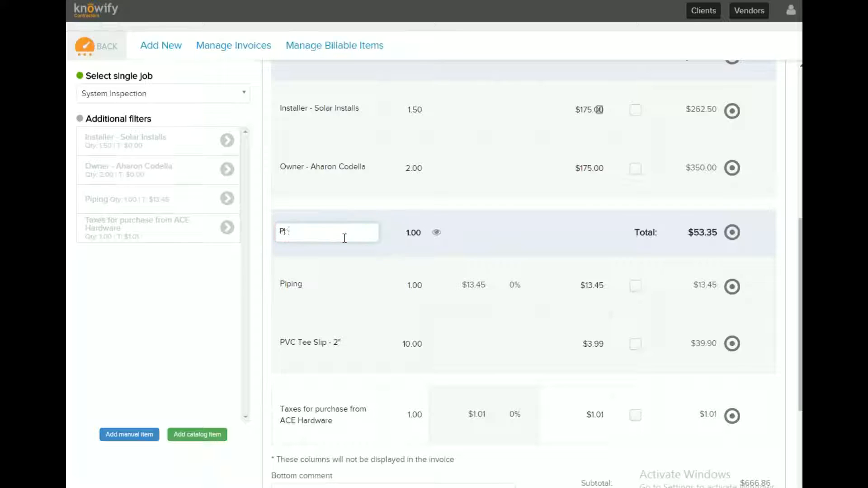
text(ackaged Material)
click(501, 233)
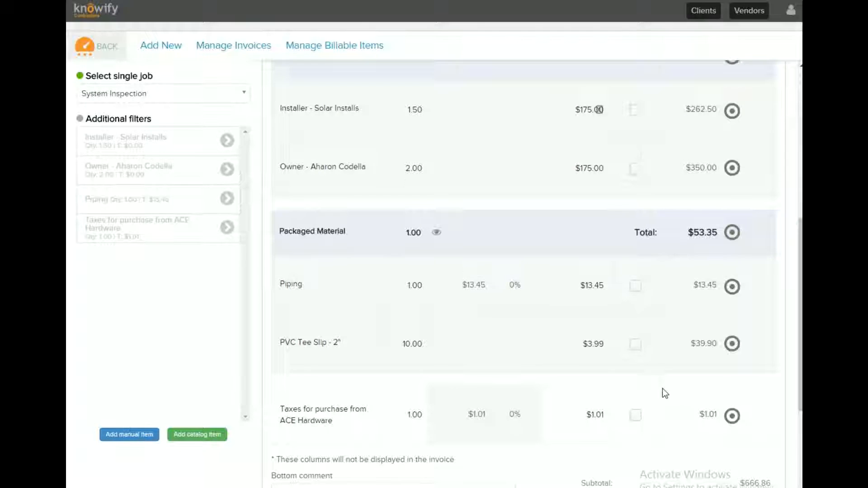
Insert the ACE Hardware purchase taxes line into the Packaged Material group
scroll(663, 388, down, 1)
scroll(663, 389, down, 1)
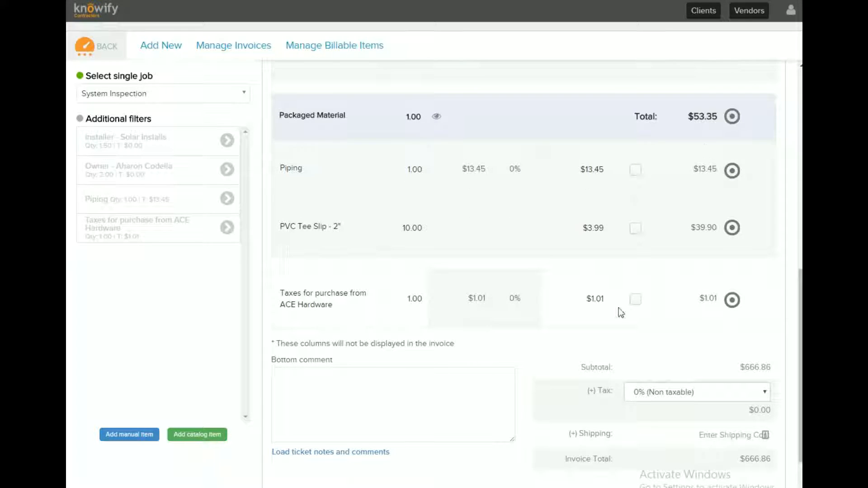
click(733, 303)
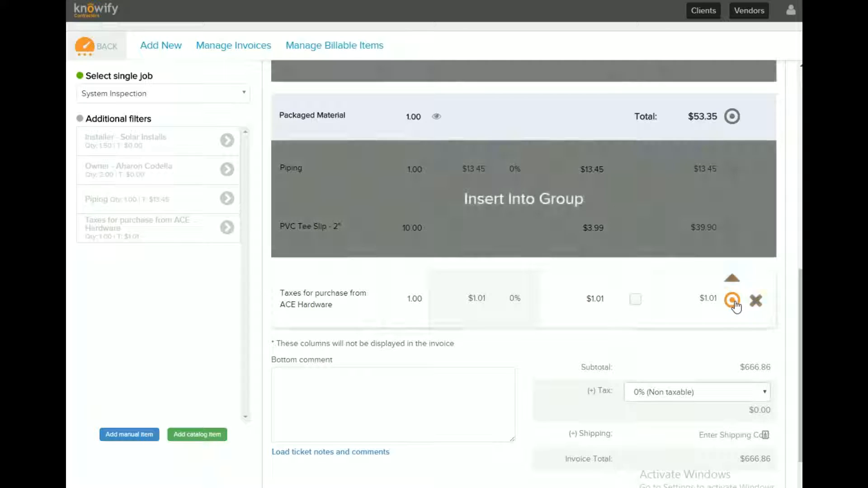
click(522, 209)
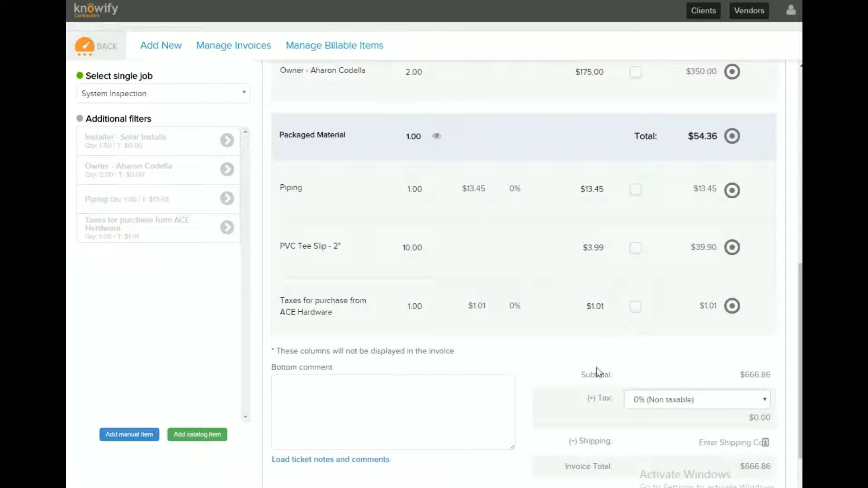
Set the invoice tax to 7.5% (Ventura County 7.5%) and mark Piping and PVC Tee Slip - 2" as taxable
scroll(656, 397, down, 2)
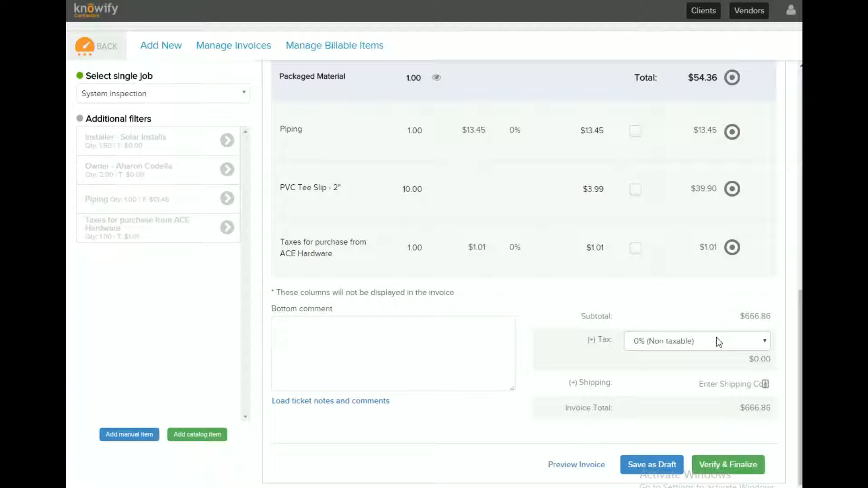
click(765, 342)
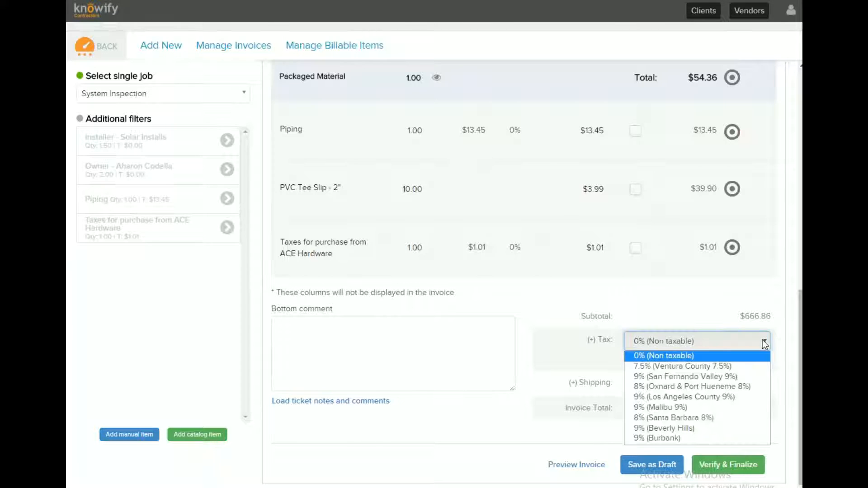
click(686, 368)
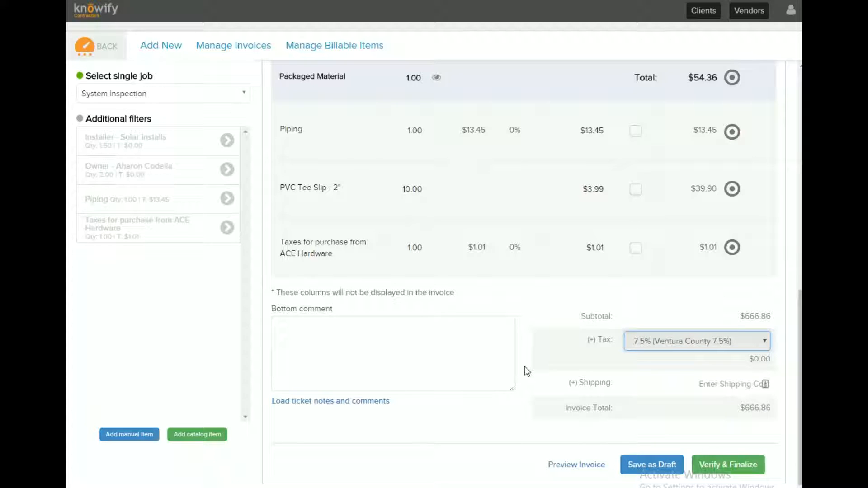
key(Tab)
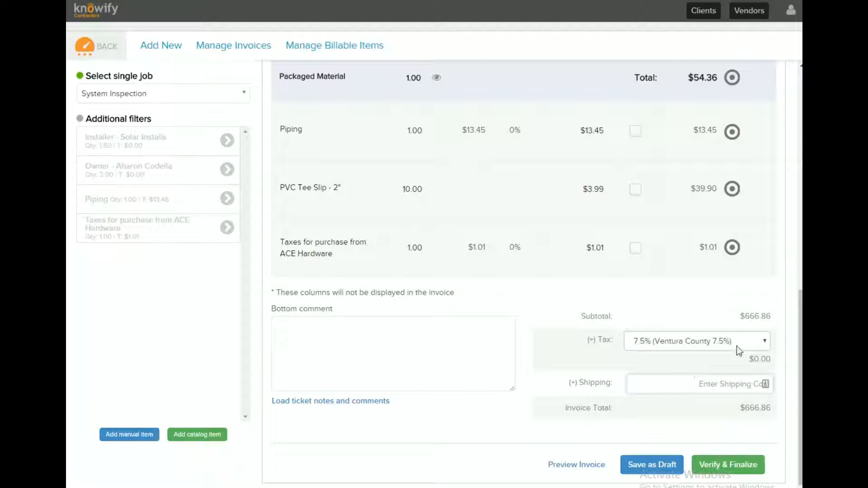
click(636, 131)
click(636, 190)
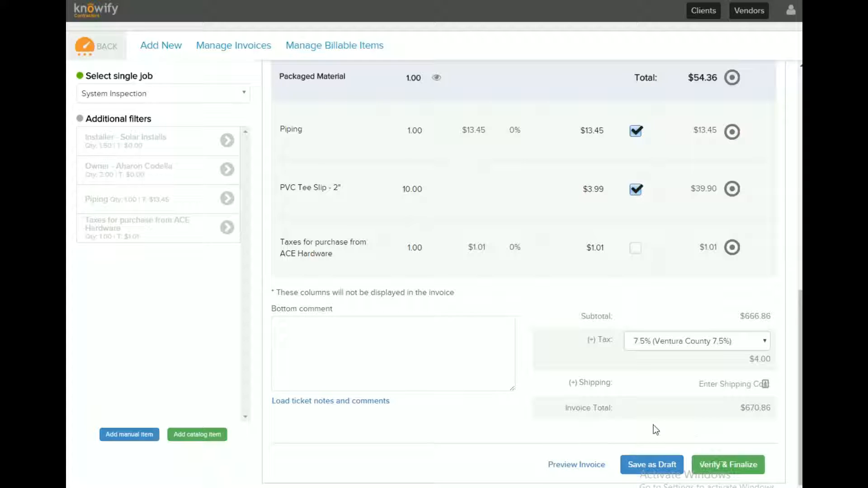
Preview the invoice document, check its grouped line items and totals, and close the preview
click(583, 466)
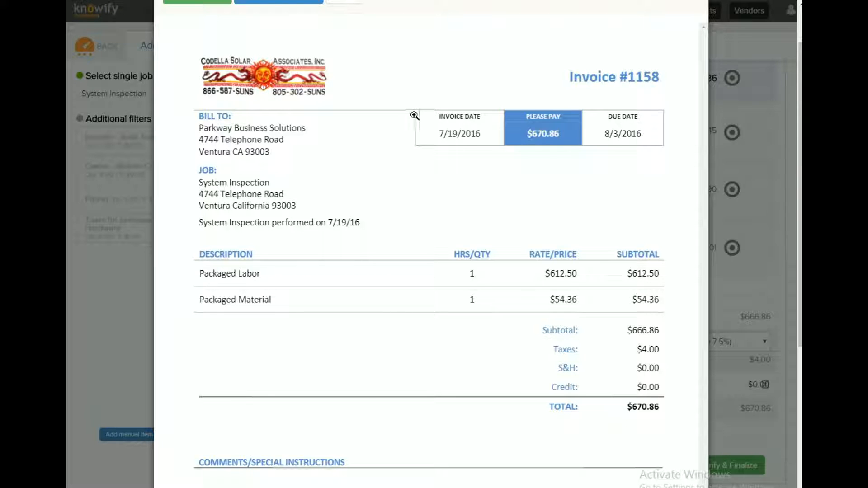
scroll(411, 115, up, 1)
scroll(410, 115, down, 2)
scroll(410, 115, down, 2)
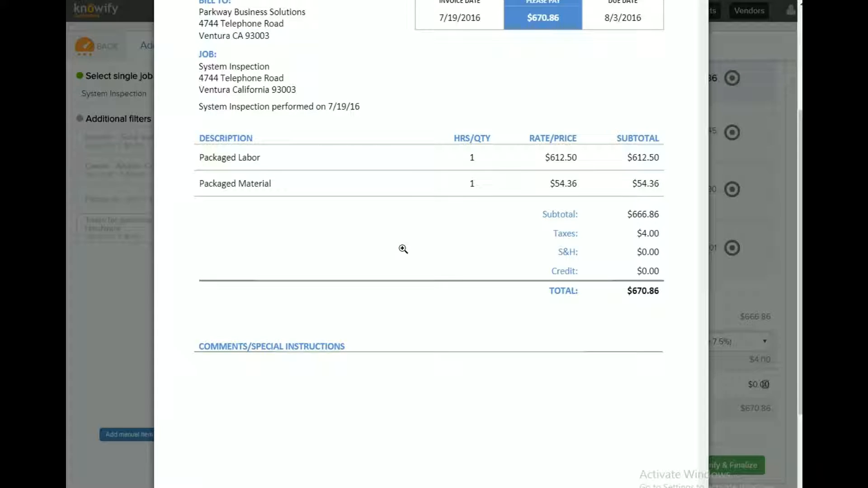
scroll(403, 249, up, 5)
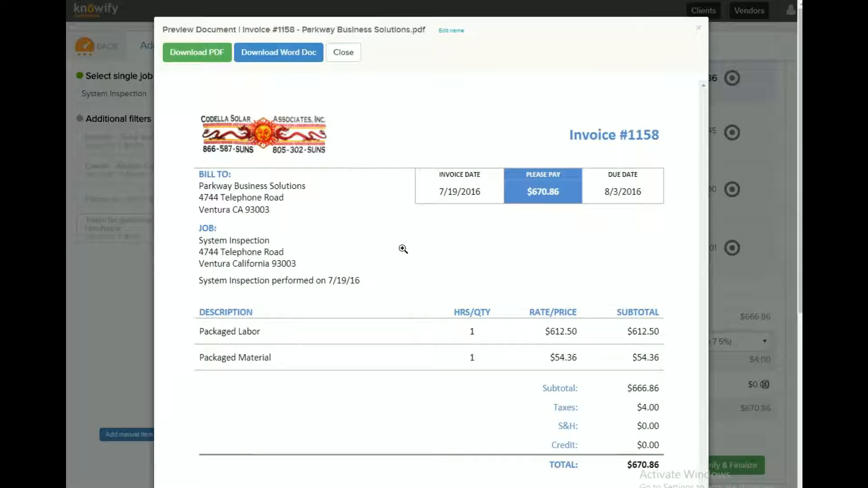
click(345, 57)
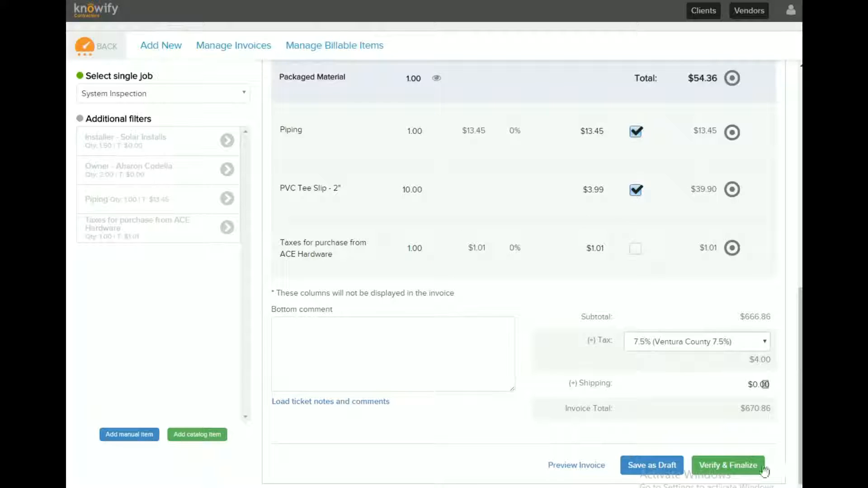
Finalize the invoice with the time report attached and emailing to the client enabled, without sending it to QuickBooks
click(732, 466)
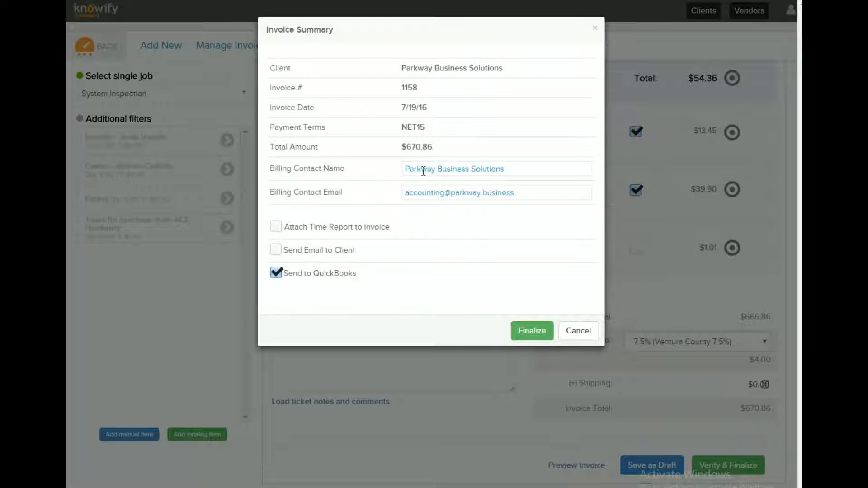
click(517, 168)
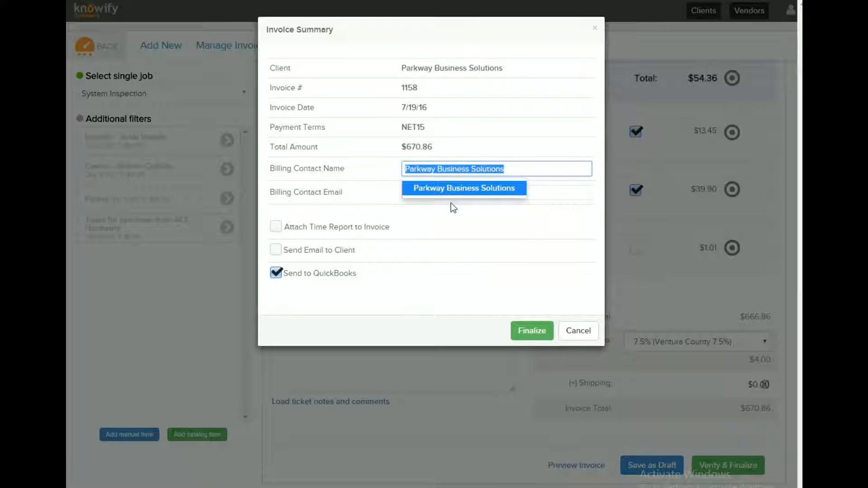
click(423, 216)
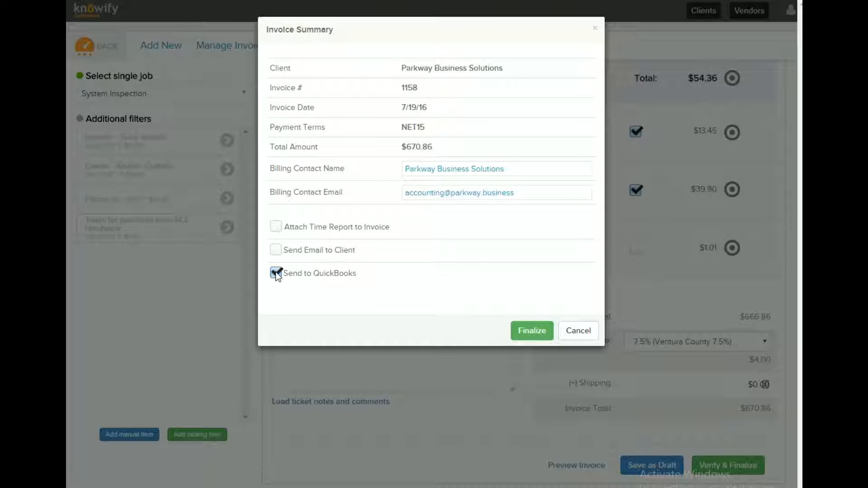
click(276, 274)
click(276, 250)
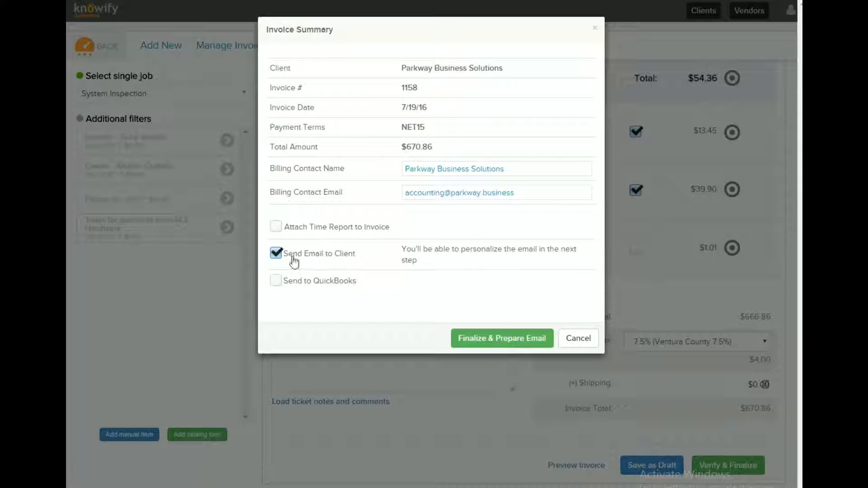
click(275, 227)
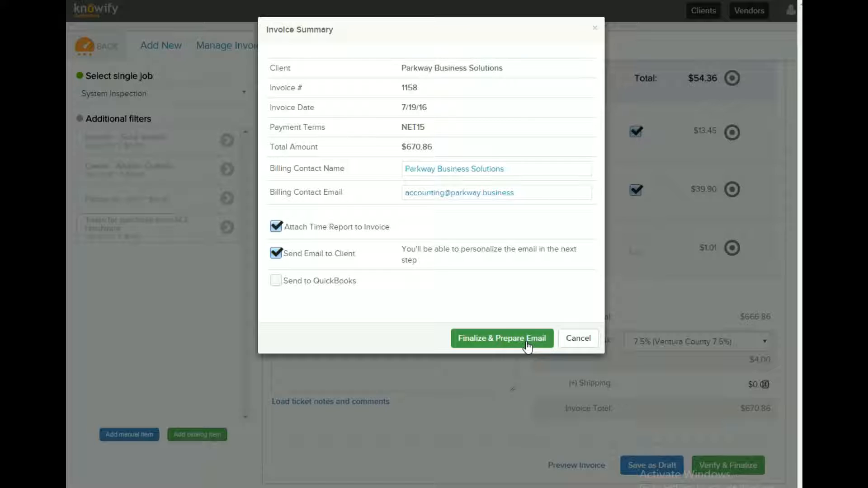
click(527, 343)
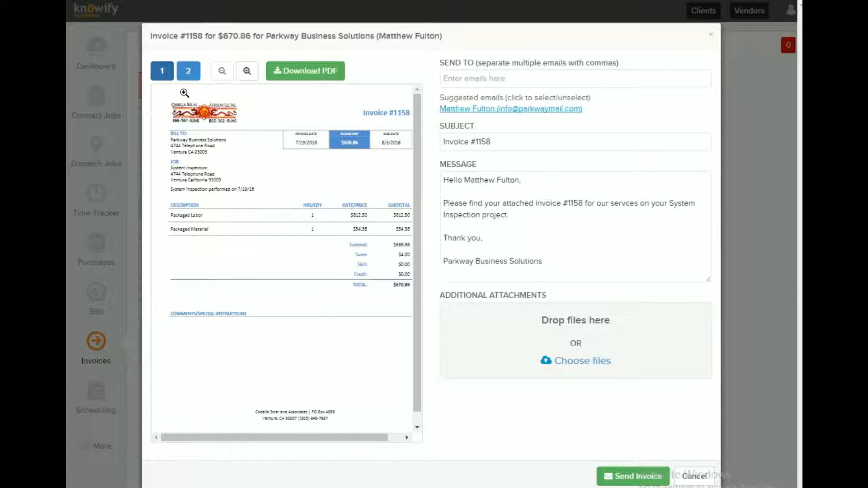
Examine the attached time report's names, services, times and rates at enlarged size, and return to the invoice's first page
click(188, 73)
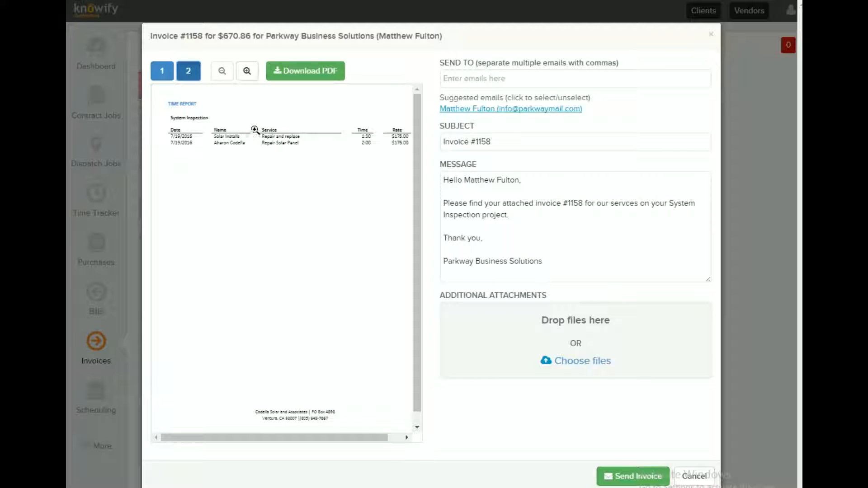
click(272, 144)
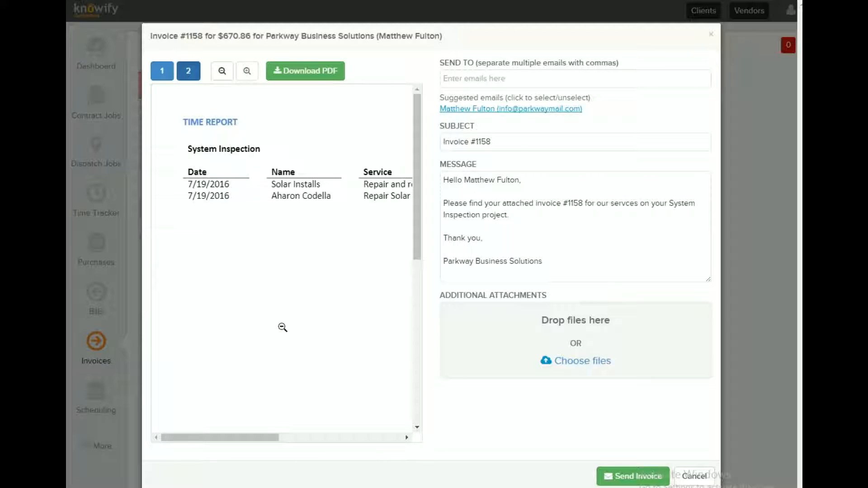
drag(267, 439, 308, 440)
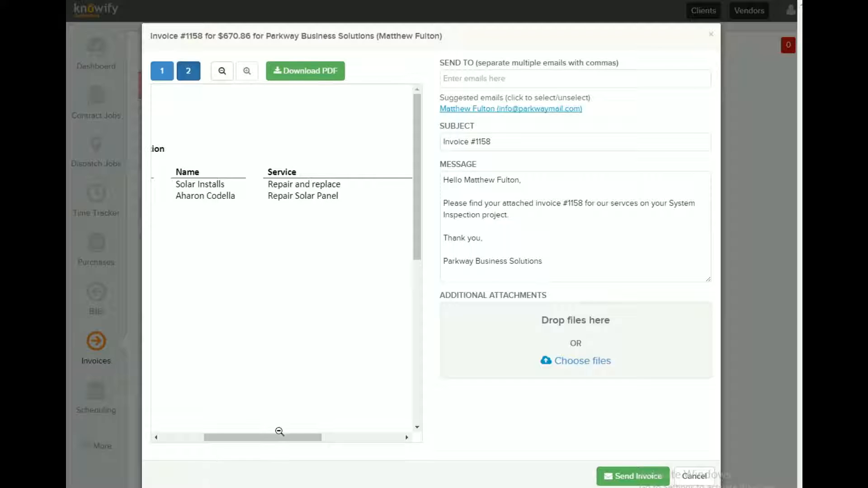
drag(276, 438, 343, 435)
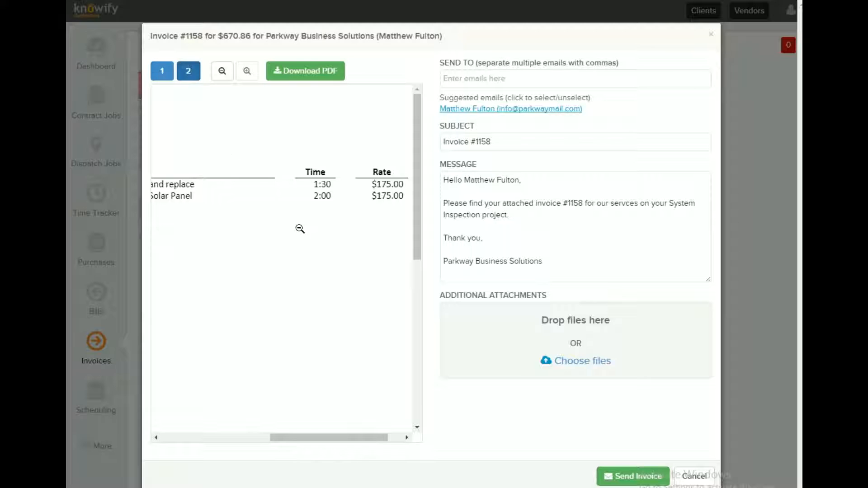
click(226, 73)
click(162, 71)
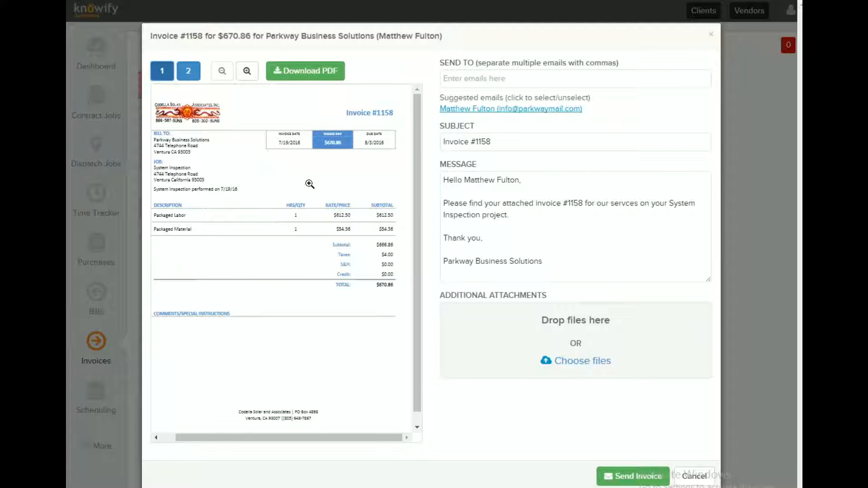
Email the invoice to the client's suggested contact address with the default subject and message, and dismiss the confirmation
click(496, 80)
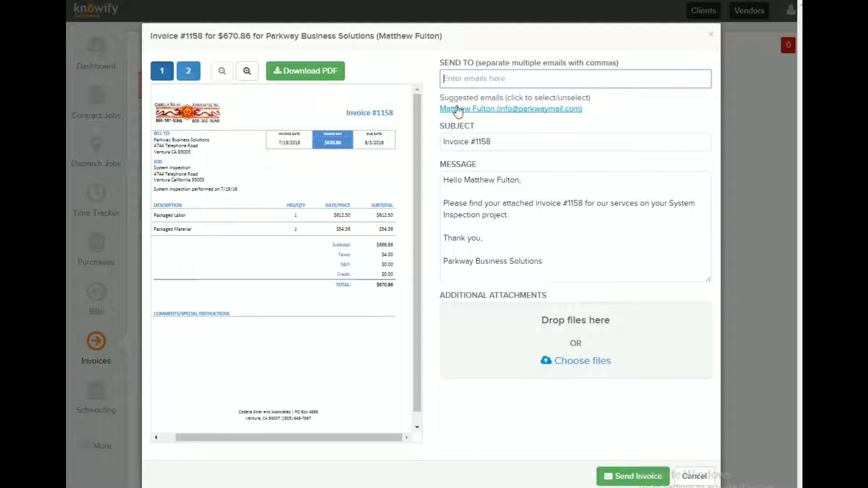
click(529, 113)
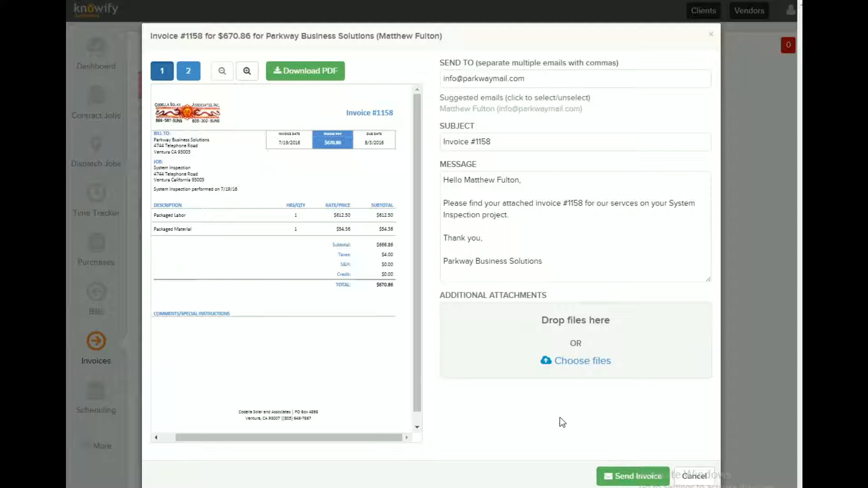
click(497, 232)
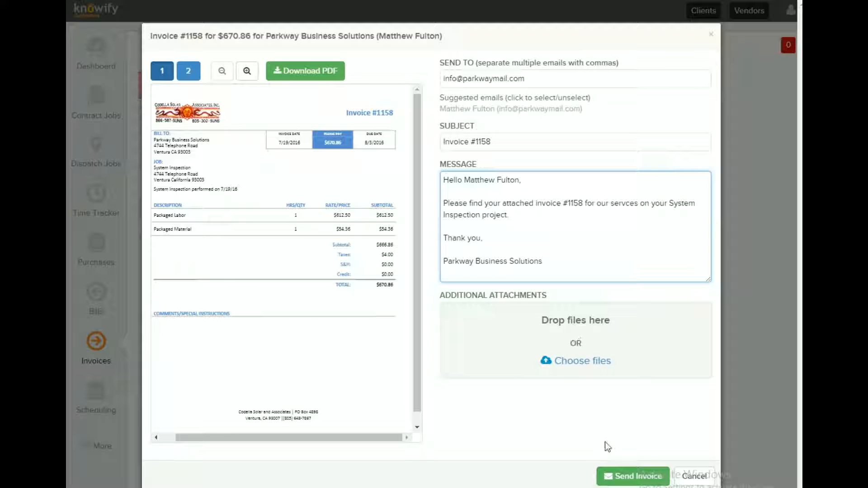
click(637, 476)
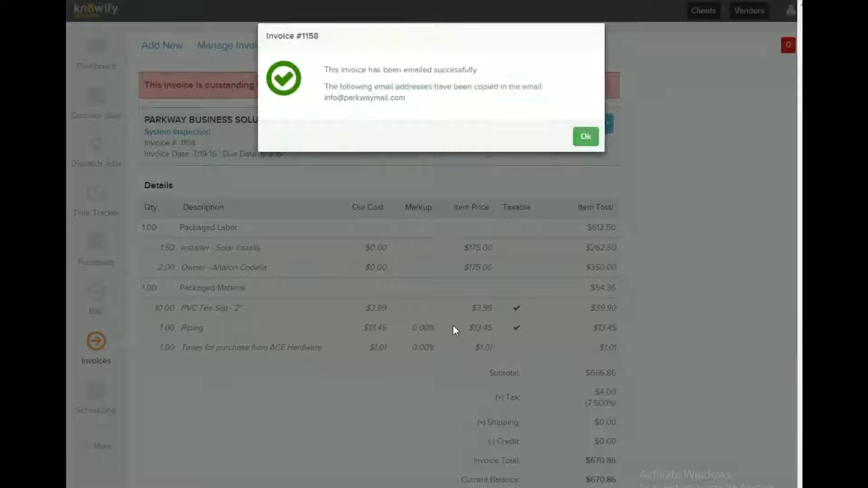
click(585, 137)
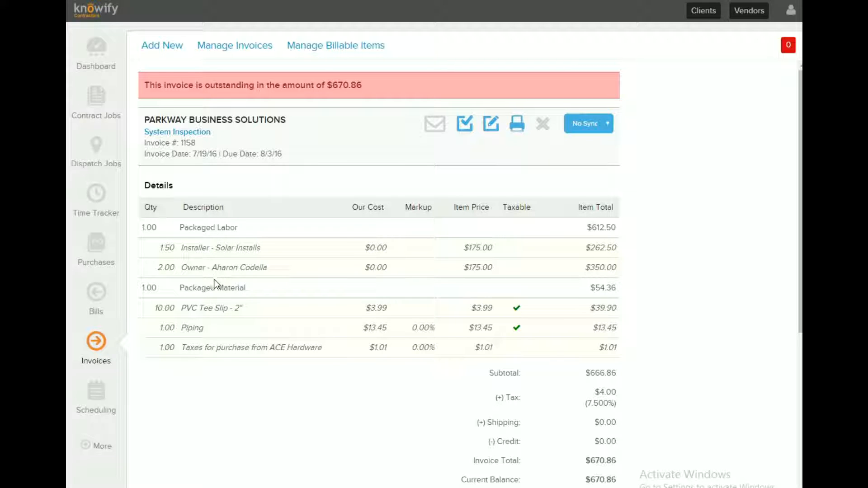
View the payment recording form for the invoice and close it without recording a payment
click(466, 124)
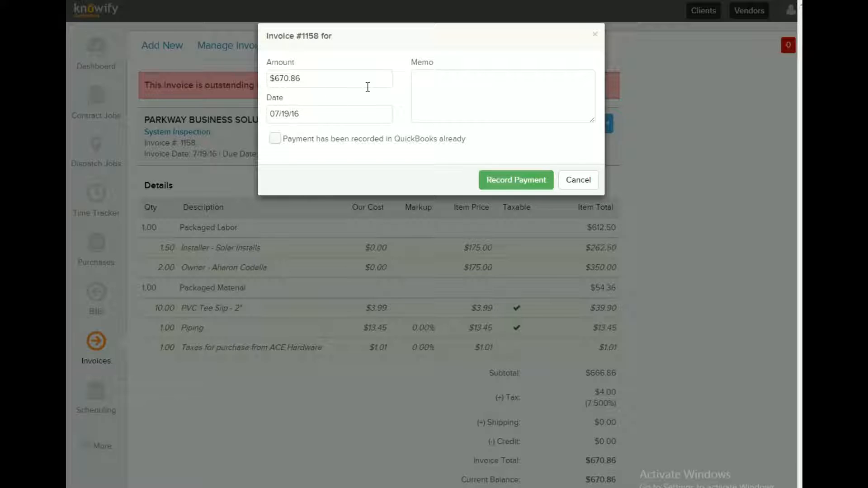
click(578, 181)
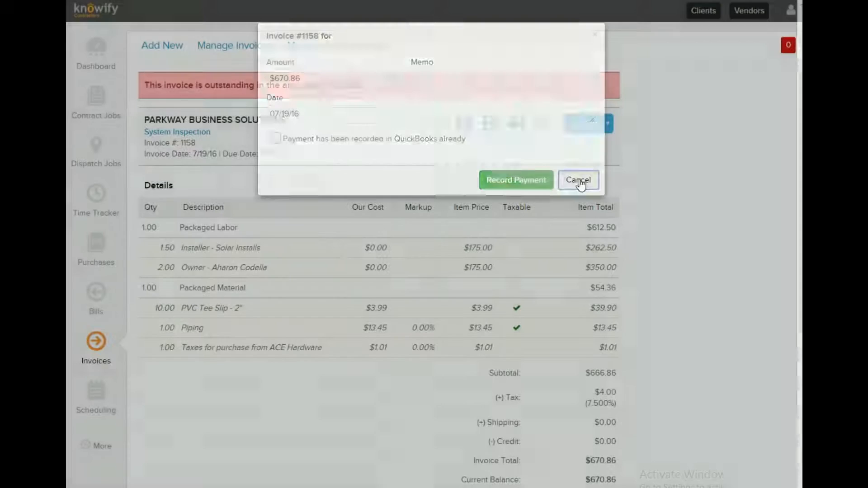